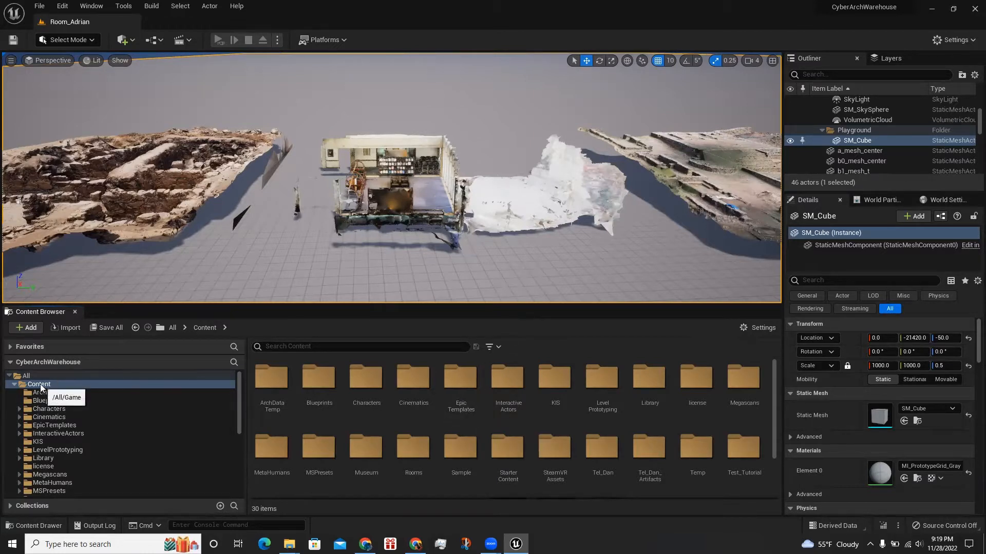
- Create a new folder named Israelite-Gate in the project's Content folder
{"action": "left_click", "coordinate": [20, 331]}
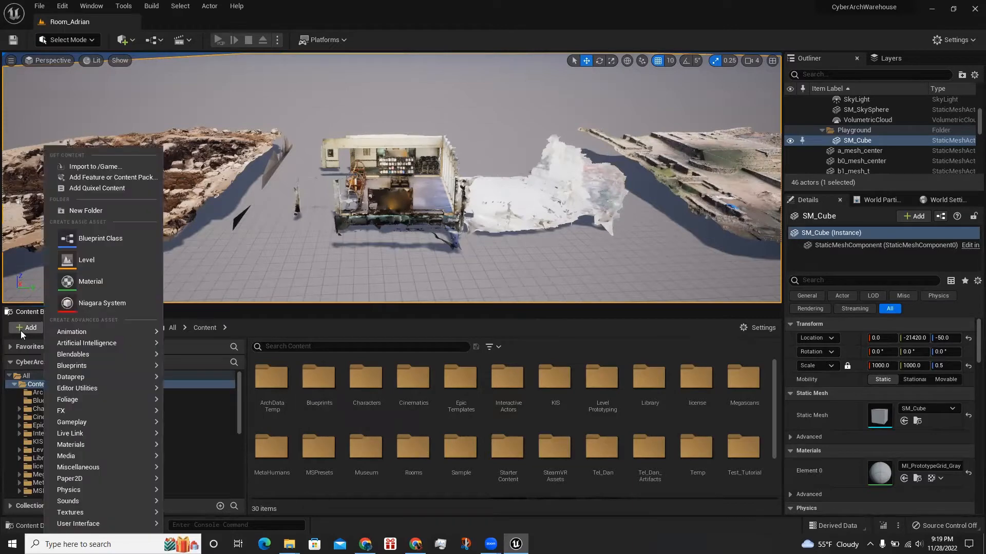
{"action": "left_click", "coordinate": [86, 211]}
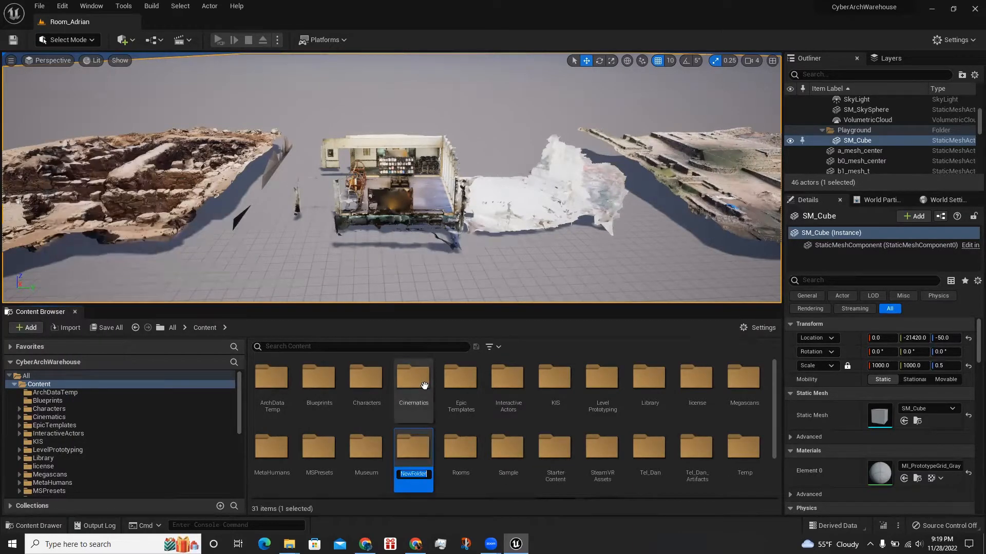
{"action": "key", "text": "BackSpace"}
{"action": "type", "text": "Israe"}
{"action": "type", "text": "lite"}
{"action": "type", "text": "-Gate"}
{"action": "key", "text": "Return"}
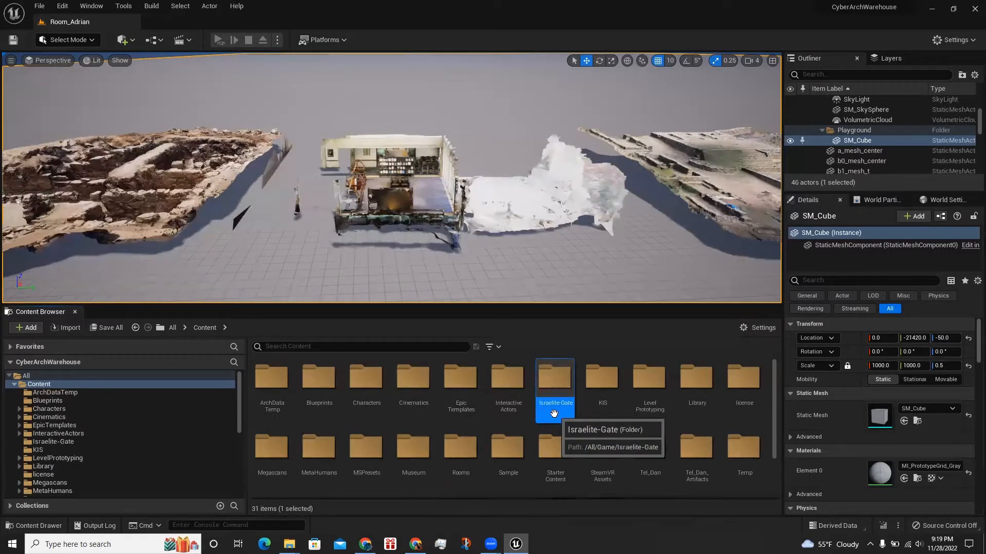
- Look over the source files in the Israelite-Gate folder in File Explorer, and minimize the window
{"action": "mouse_move", "coordinate": [289, 544]}
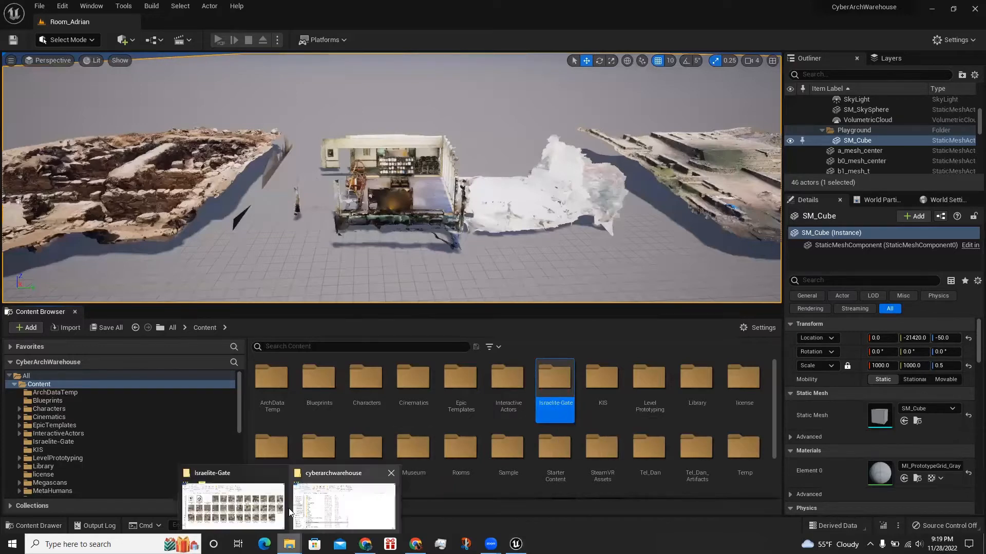
{"action": "left_click", "coordinate": [283, 510]}
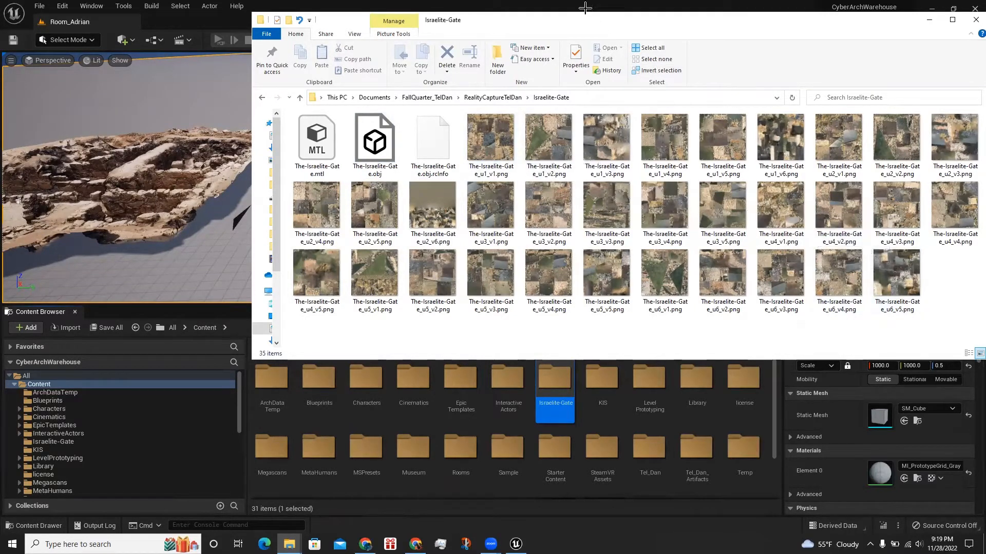
{"action": "left_click_drag", "start_coordinate": [582, 29], "coordinate": [521, 36]}
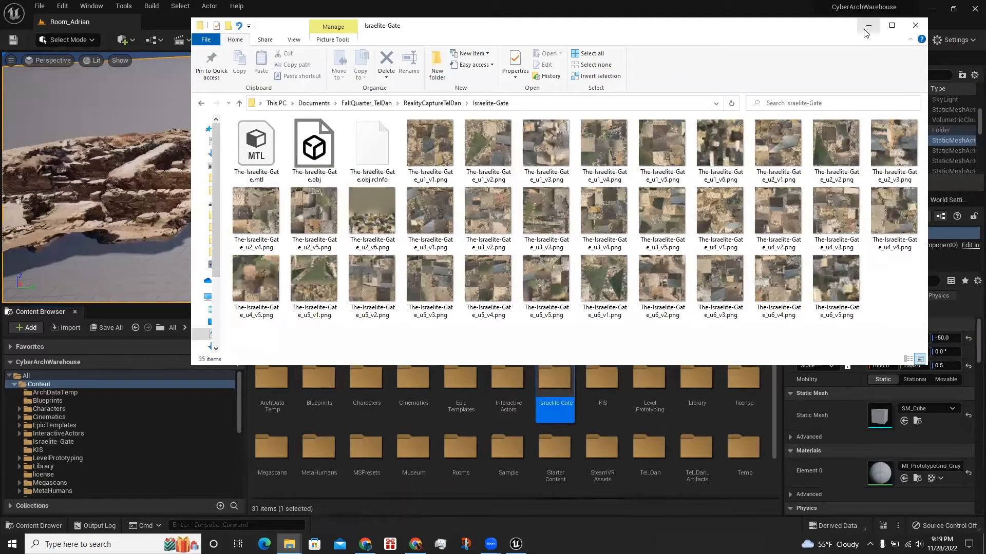
{"action": "left_click", "coordinate": [865, 28]}
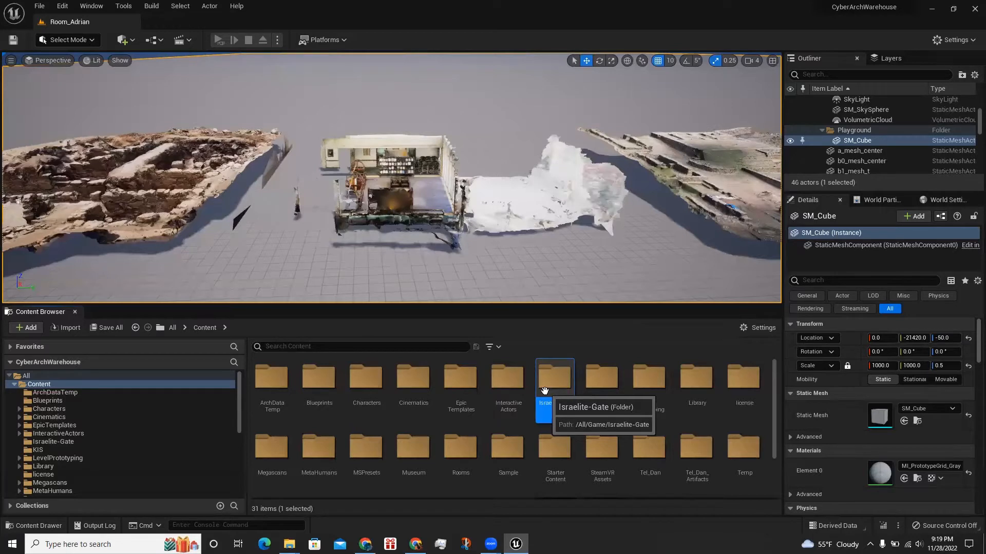
- Enlarge the viewport and fly through the scanned library room, examining its furniture and shelves, and return to an overview of the scene
{"action": "scroll", "coordinate": [82, 431], "scroll_direction": "down", "scroll_amount": 4}
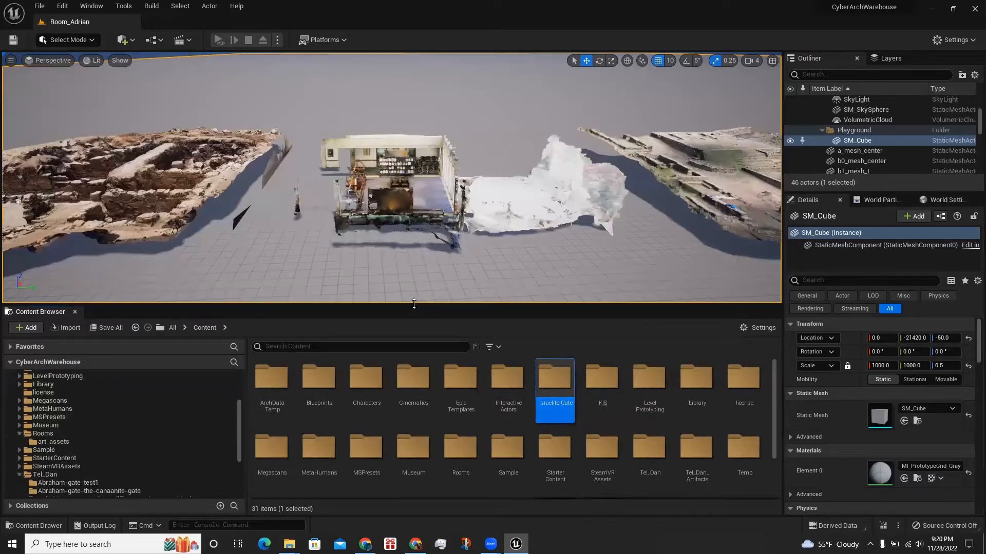
{"action": "left_click_drag", "start_coordinate": [411, 304], "coordinate": [410, 388]}
{"action": "key", "text": "a"}
{"action": "key", "text": "w"}
{"action": "right_click_drag", "start_coordinate": [391, 221], "coordinate": [462, 200]}
{"action": "key", "text": "w"}
{"action": "key", "text": "a"}
{"action": "key", "text": "w"}
{"action": "key", "text": "s"}
{"action": "key", "text": "w"}
{"action": "key", "text": "s"}
{"action": "key", "text": "s"}
{"action": "key", "text": "w"}
{"action": "key", "text": "w"}
{"action": "key", "text": "w"}
{"action": "key", "text": "s"}
{"action": "key", "text": "w"}
{"action": "key", "text": "w"}
{"action": "key", "text": "s"}
{"action": "key", "text": "w"}
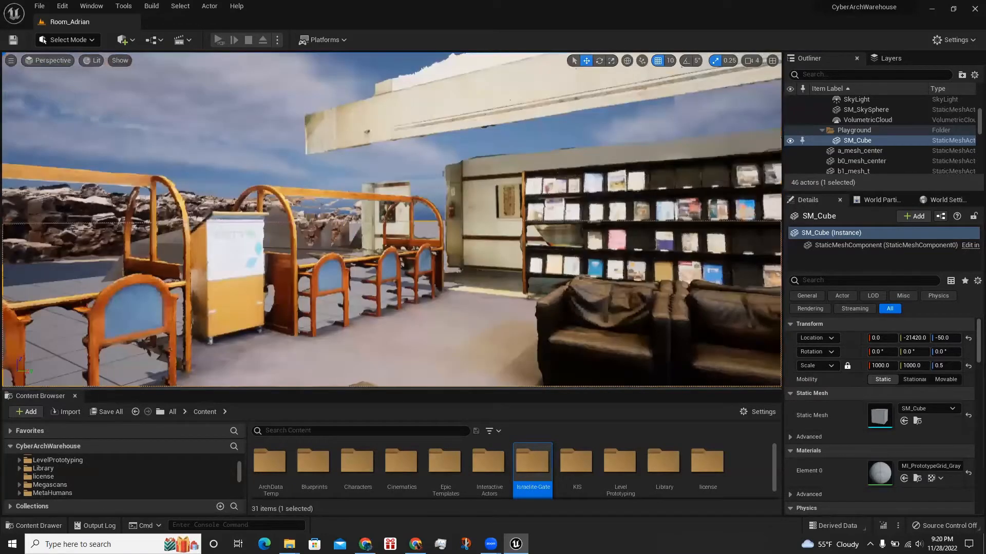
{"action": "key", "text": "w"}
{"action": "right_click_drag", "start_coordinate": [391, 205], "coordinate": [461, 213]}
{"action": "key", "text": "s"}
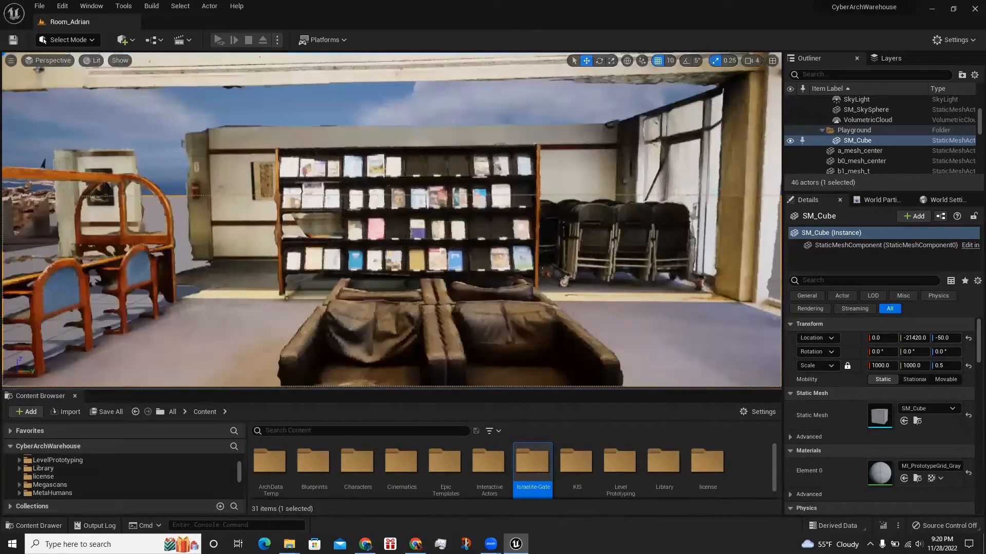
{"action": "right_click_drag", "start_coordinate": [392, 220], "coordinate": [308, 265]}
{"action": "right_click_drag", "start_coordinate": [391, 219], "coordinate": [332, 203]}
{"action": "key", "text": "w"}
{"action": "key", "text": "s"}
{"action": "right_click_drag", "start_coordinate": [392, 219], "coordinate": [595, 220]}
{"action": "key", "text": "w"}
{"action": "right_click_drag", "start_coordinate": [392, 220], "coordinate": [293, 295]}
{"action": "key", "text": "s"}
{"action": "key", "text": "w"}
{"action": "key", "text": "s"}
{"action": "right_click_drag", "start_coordinate": [392, 219], "coordinate": [300, 216]}
{"action": "key", "text": "w"}
{"action": "key", "text": "s"}
{"action": "key", "text": "s"}
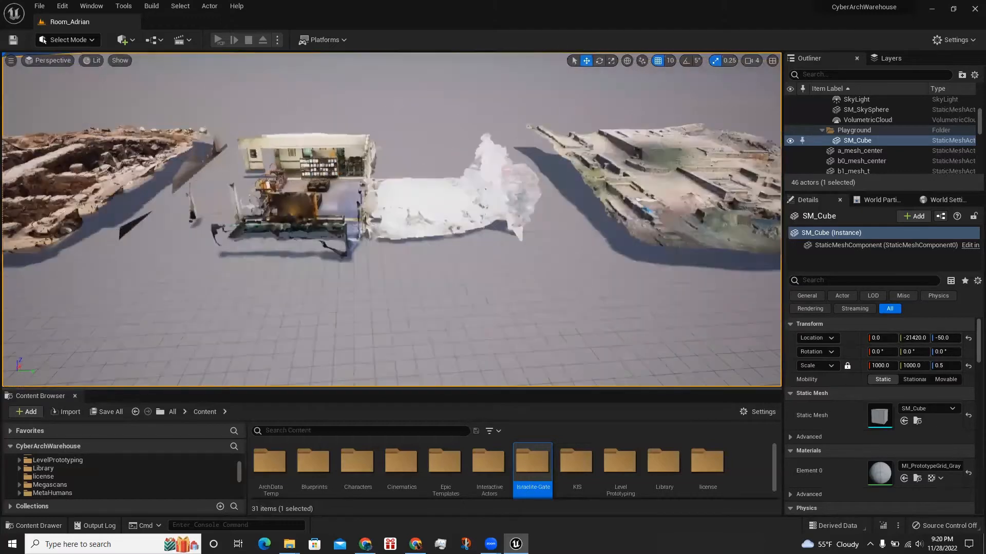
{"action": "key", "text": "s"}
{"action": "right_click_drag", "start_coordinate": [349, 359], "coordinate": [336, 360]}
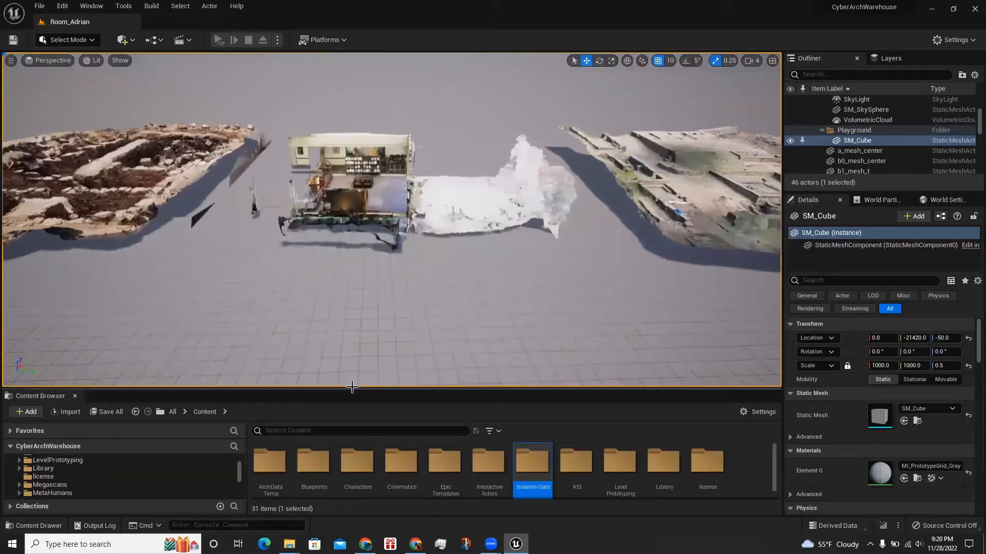
- Enlarge the Content Browser and open the Israelite-Gate folder
{"action": "left_click_drag", "start_coordinate": [351, 387], "coordinate": [351, 240]}
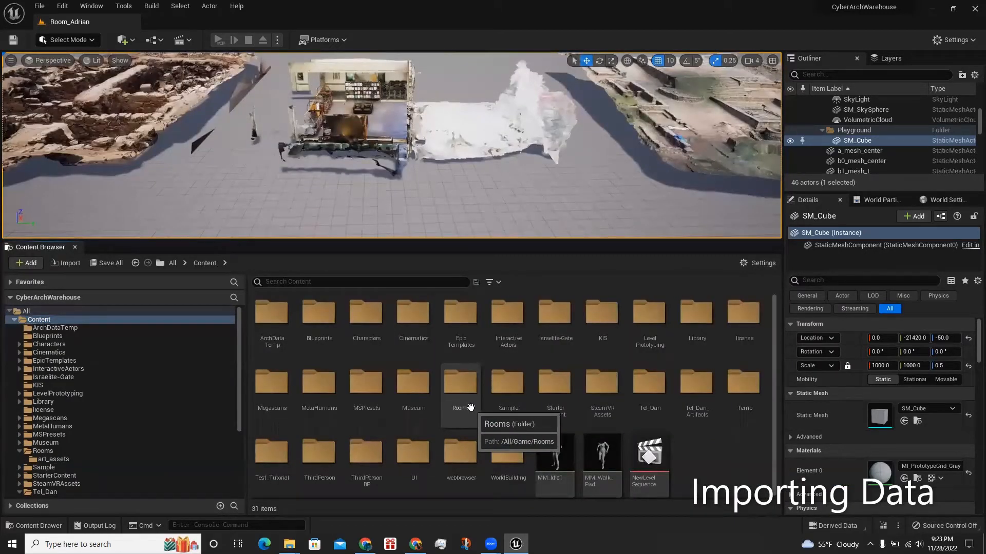
{"action": "left_click", "coordinate": [549, 339]}
{"action": "double_click", "coordinate": [548, 339]}
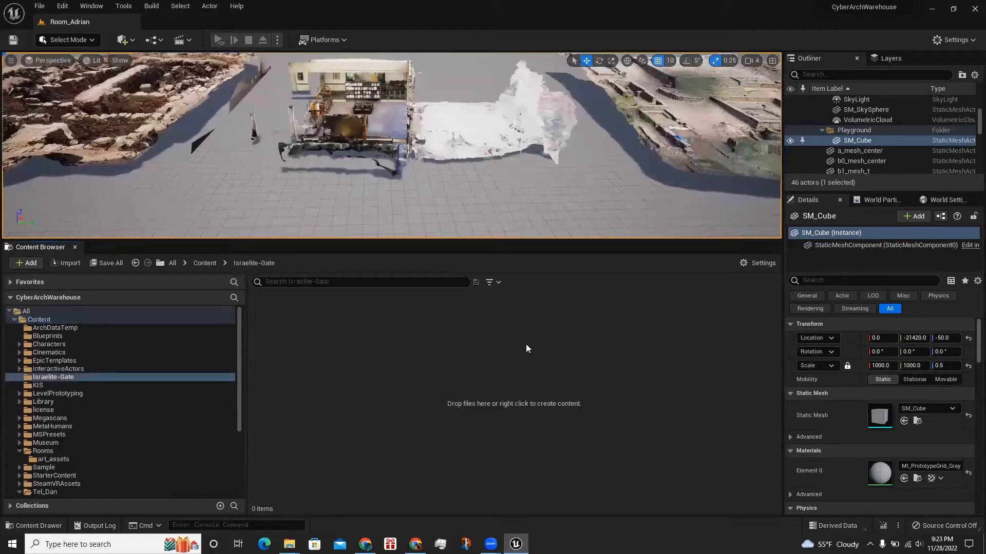
- Bring The-Israelite-Gate.obj from File Explorer into the empty Israelite-Gate project folder to start its import
{"action": "mouse_move", "coordinate": [289, 544]}
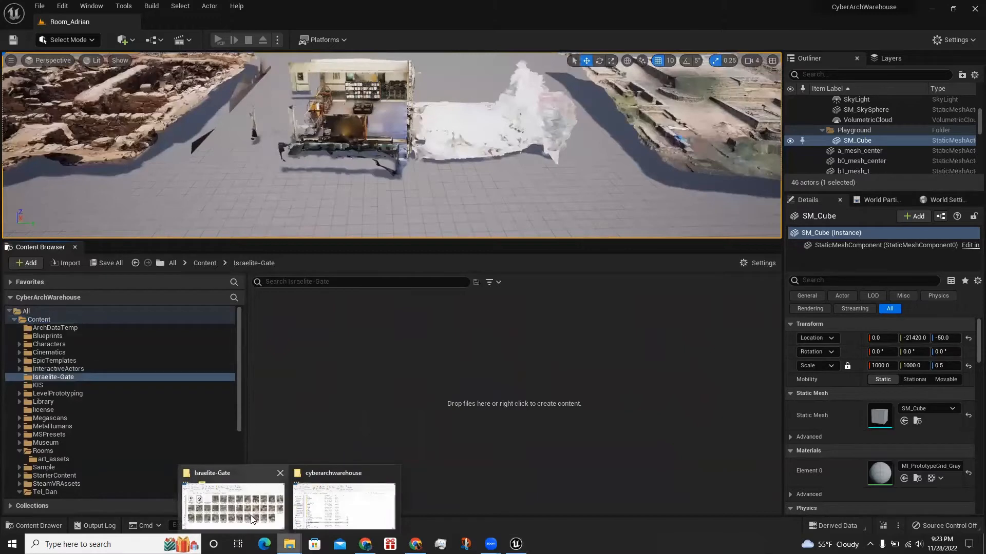
{"action": "left_click", "coordinate": [251, 520]}
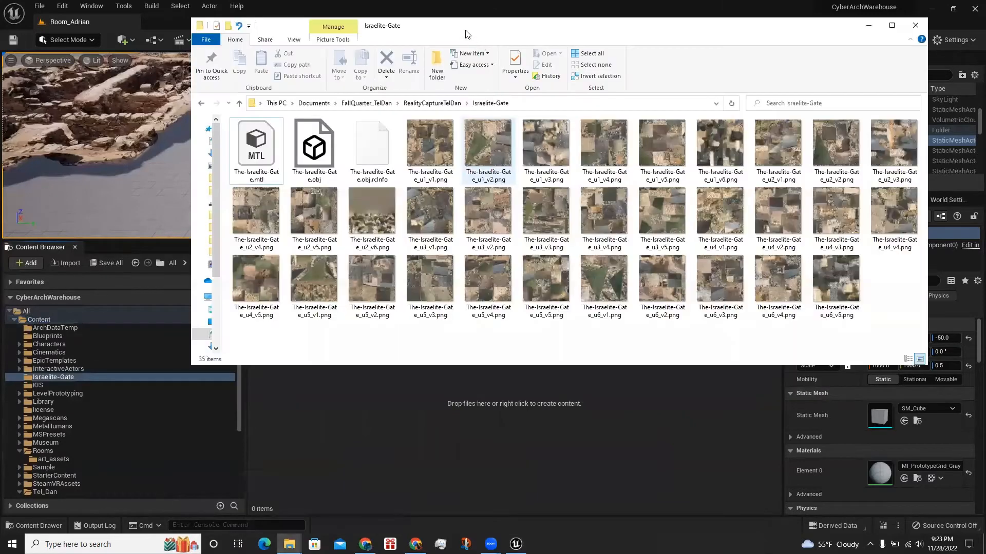
{"action": "left_click_drag", "start_coordinate": [465, 34], "coordinate": [718, 107]}
{"action": "left_click_drag", "start_coordinate": [568, 221], "coordinate": [347, 371]}
{"action": "left_click_drag", "start_coordinate": [884, 103], "coordinate": [856, 106]}
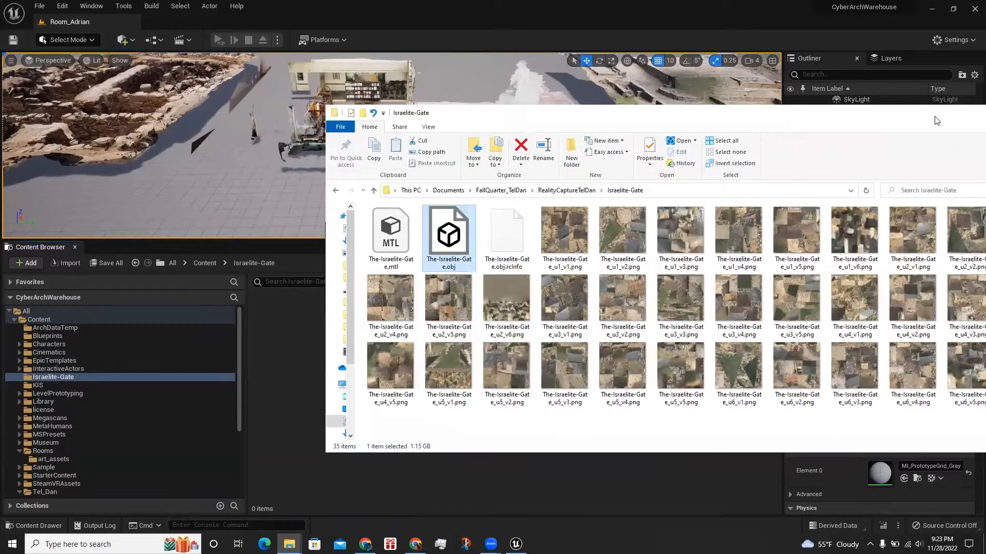
{"action": "left_click_drag", "start_coordinate": [933, 117], "coordinate": [778, 118]}
{"action": "left_click", "coordinate": [845, 115]}
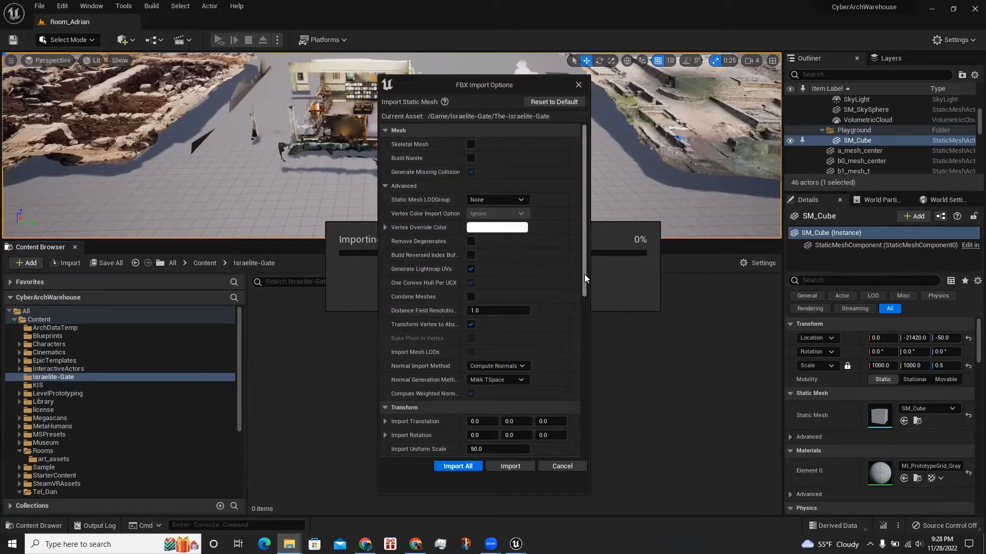
- Import all of the mesh with uniform scale 50.0 and new instanced materials based on SiteMaterial, and close the message log
{"action": "left_click", "coordinate": [585, 275]}
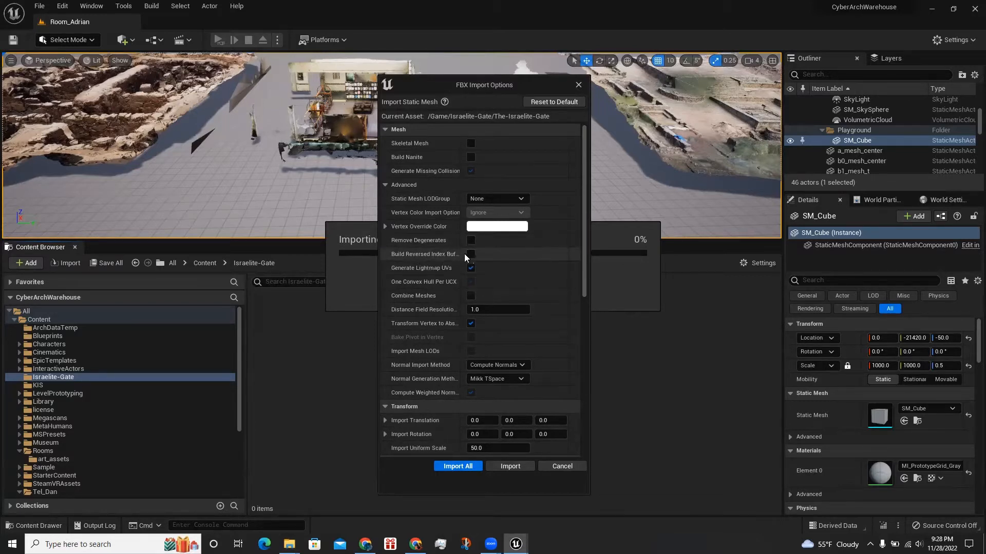
{"action": "scroll", "coordinate": [506, 267], "scroll_direction": "down", "scroll_amount": 2}
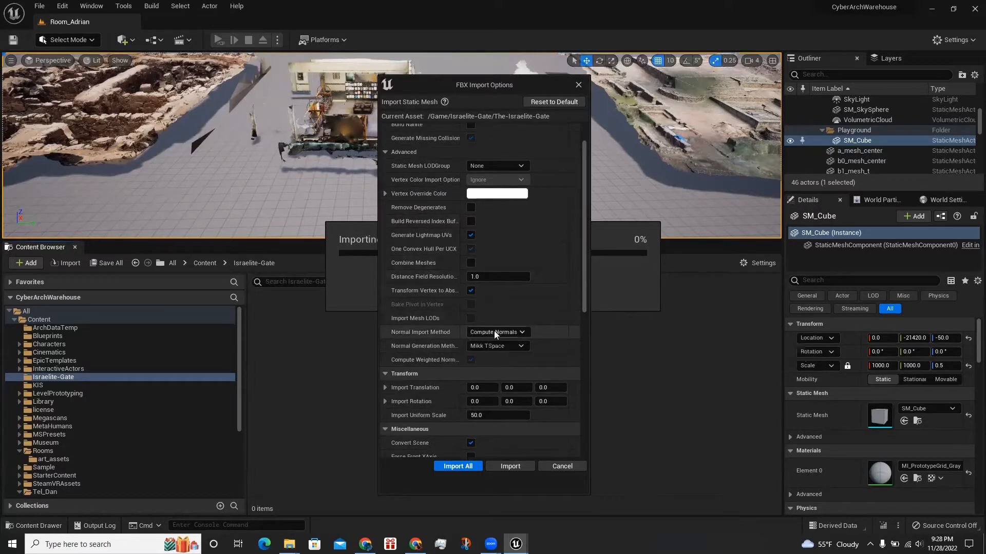
{"action": "scroll", "coordinate": [516, 332], "scroll_direction": "down", "scroll_amount": 4}
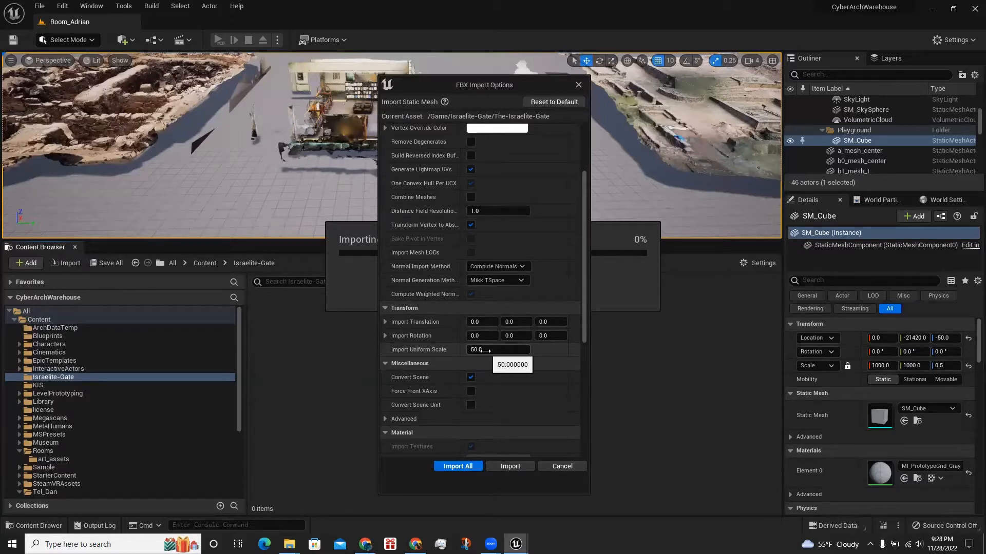
{"action": "scroll", "coordinate": [492, 242], "scroll_direction": "down", "scroll_amount": 10}
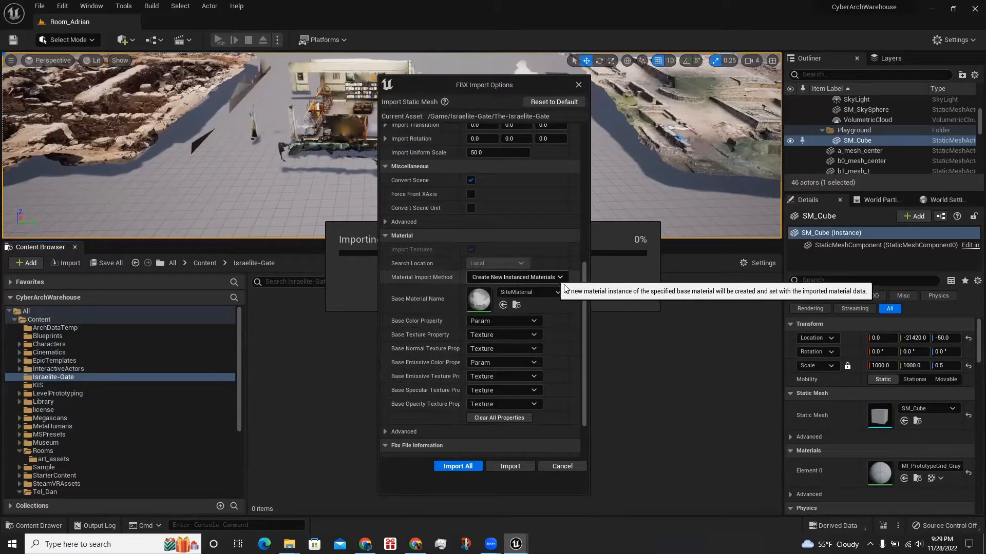
{"action": "scroll", "coordinate": [565, 314], "scroll_direction": "down", "scroll_amount": 1}
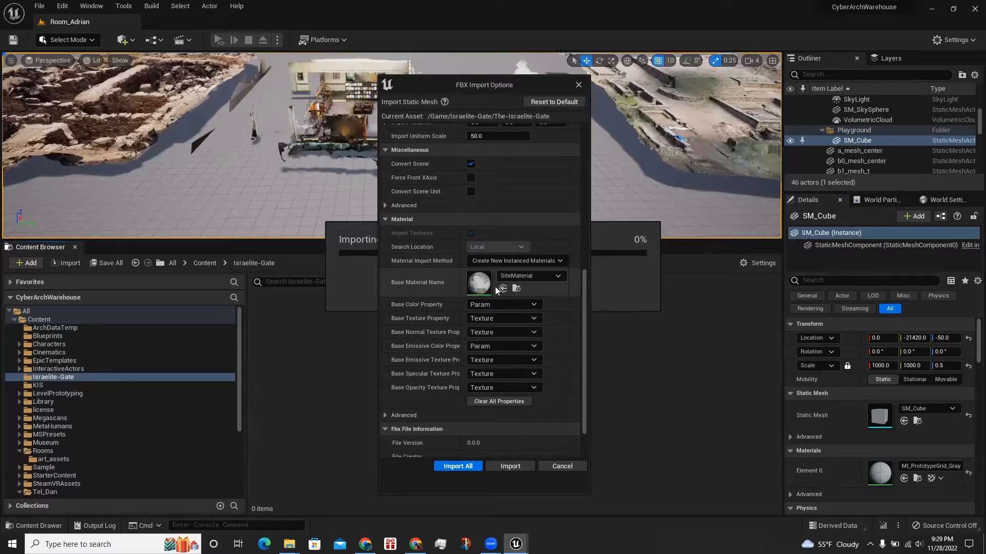
{"action": "left_click", "coordinate": [502, 318]}
{"action": "left_click", "coordinate": [501, 320]}
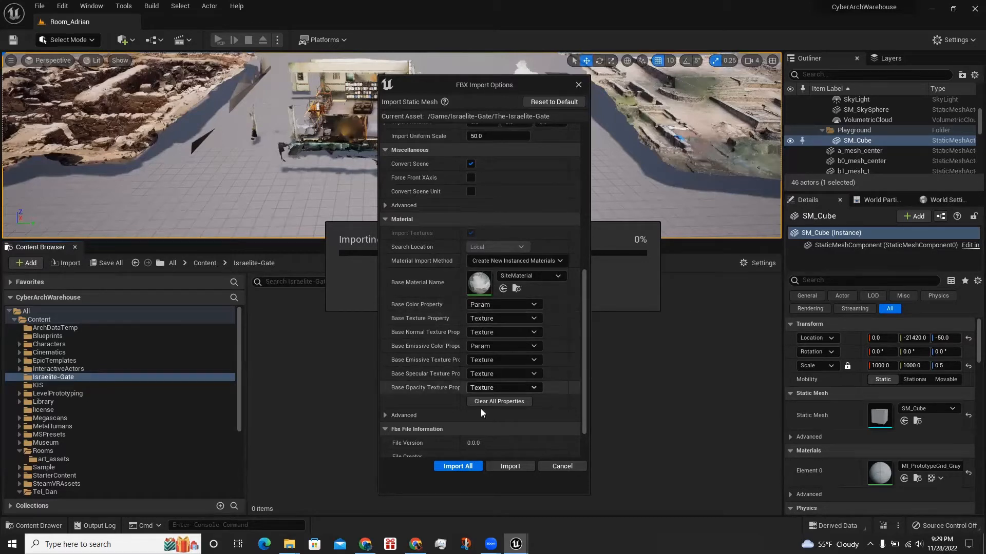
{"action": "scroll", "coordinate": [471, 448], "scroll_direction": "down", "scroll_amount": 1}
{"action": "scroll", "coordinate": [472, 449], "scroll_direction": "down", "scroll_amount": 2}
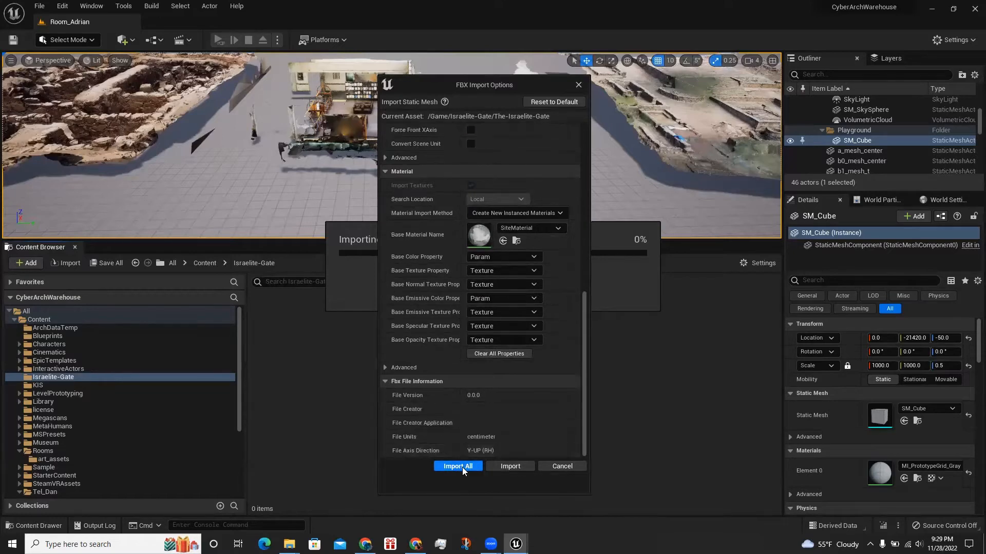
{"action": "left_click", "coordinate": [459, 466]}
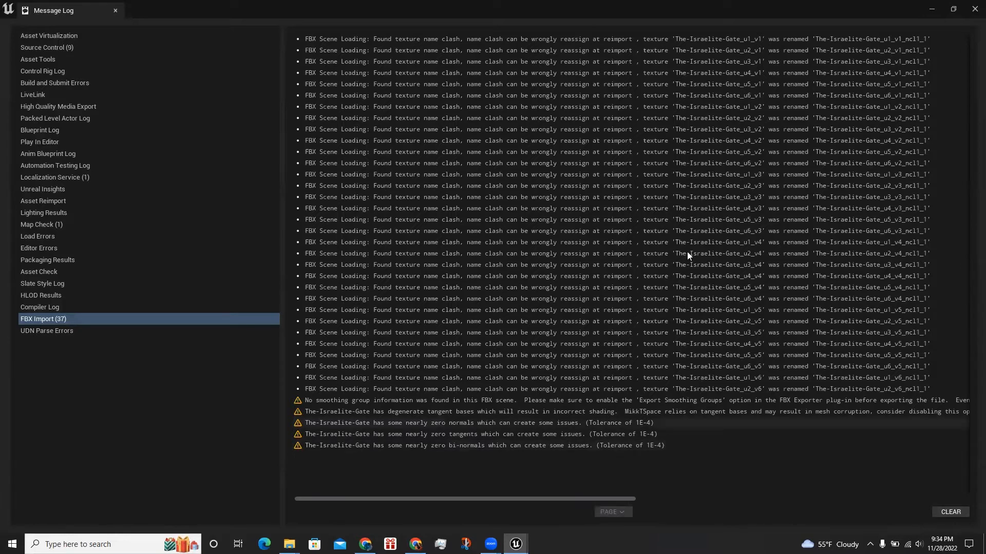
{"action": "left_click", "coordinate": [971, 15]}
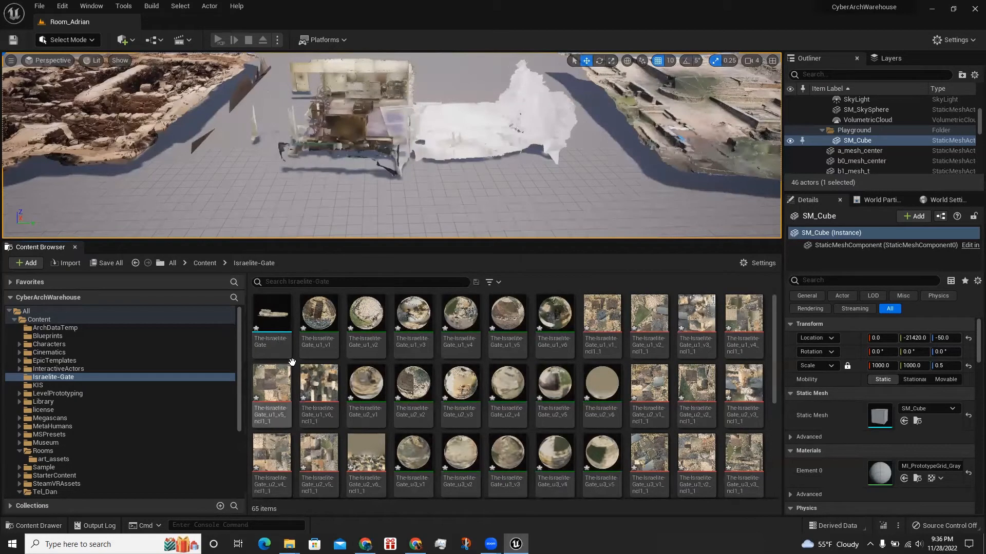
- Open the parent SiteMaterial from the Tel_Dan/The-israelite-gate folder in the material editor
{"action": "mouse_move", "coordinate": [604, 337]}
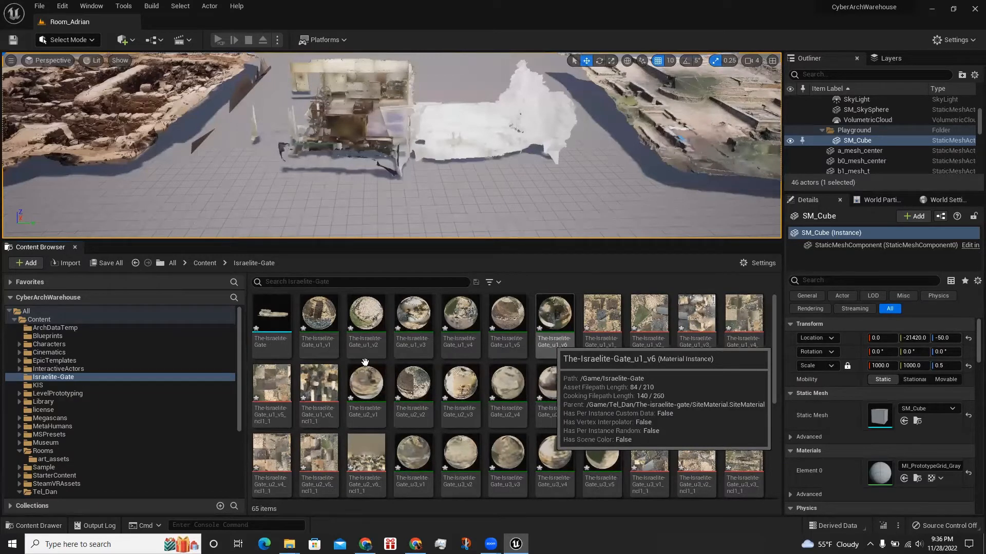
{"action": "scroll", "coordinate": [154, 400], "scroll_direction": "down", "scroll_amount": 3}
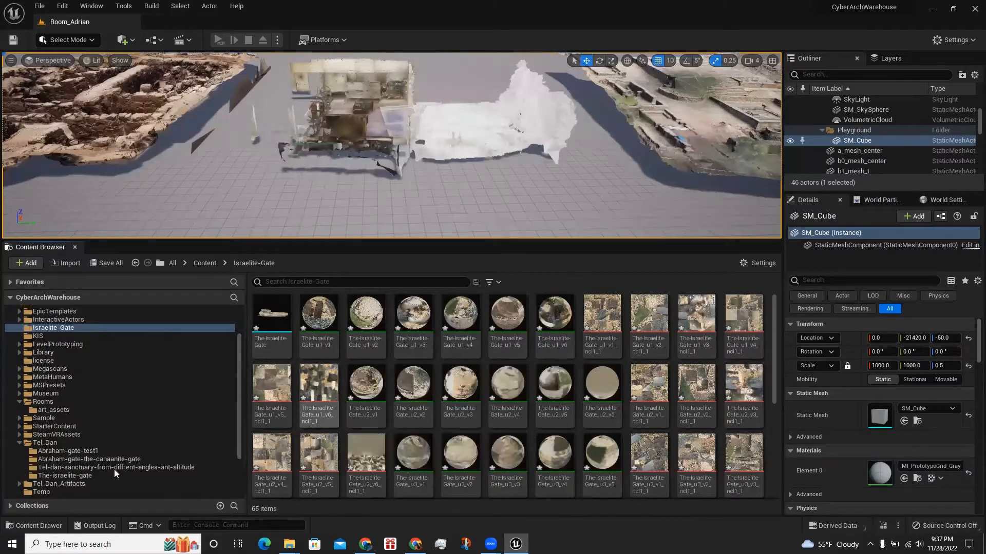
{"action": "left_click", "coordinate": [102, 476]}
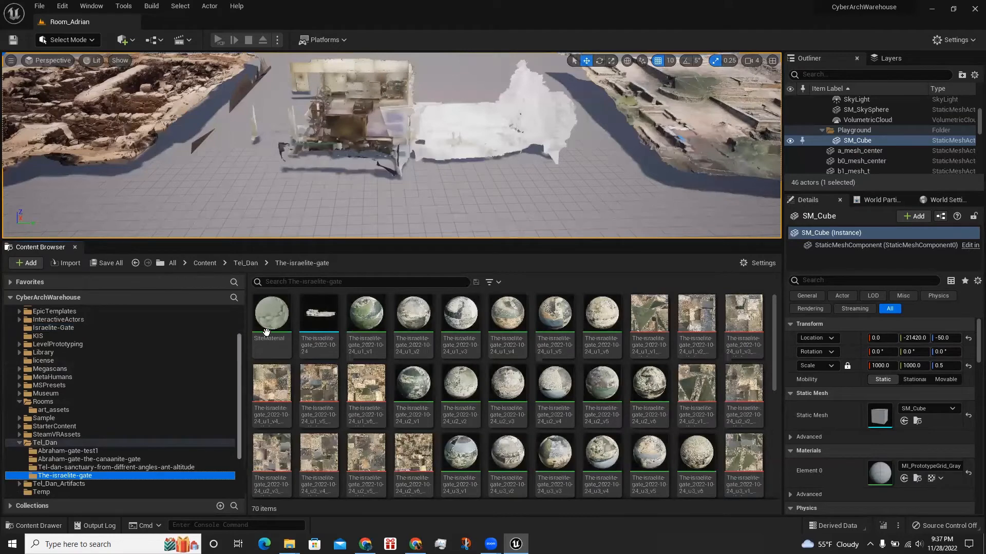
{"action": "double_click", "coordinate": [267, 332]}
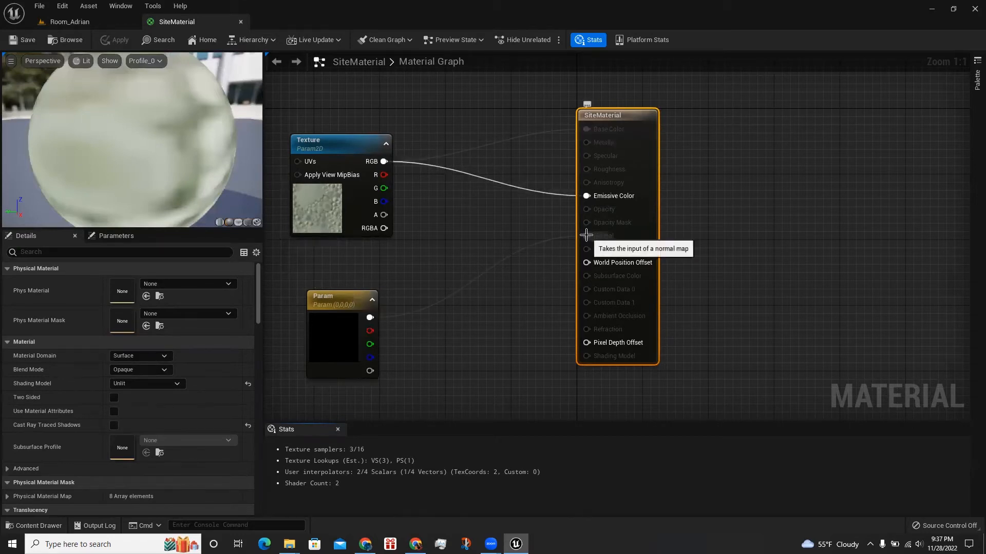
- Examine SiteMaterial's available shading models and its other material settings, keeping the Unlit shading model
{"action": "scroll", "coordinate": [206, 307], "scroll_direction": "down", "scroll_amount": 1}
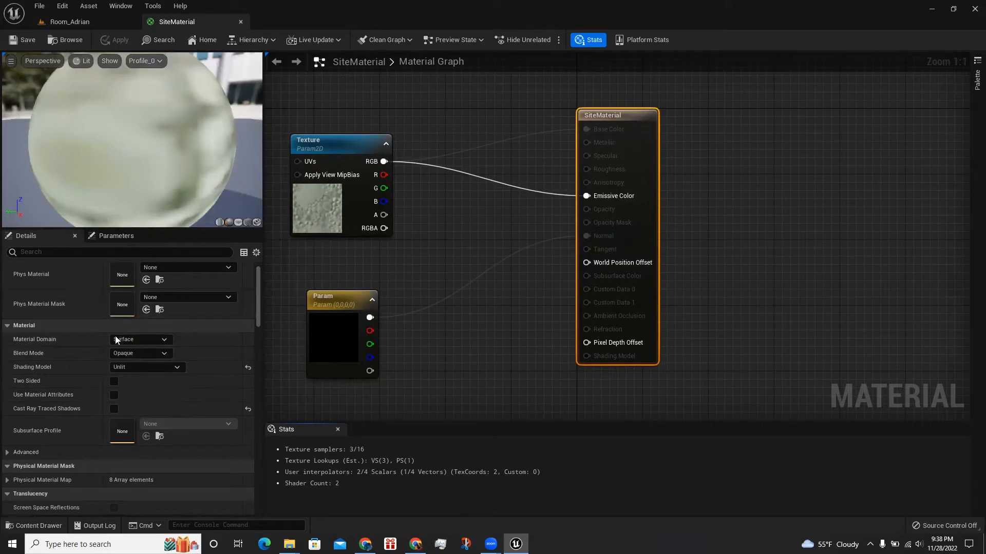
{"action": "left_click", "coordinate": [122, 367]}
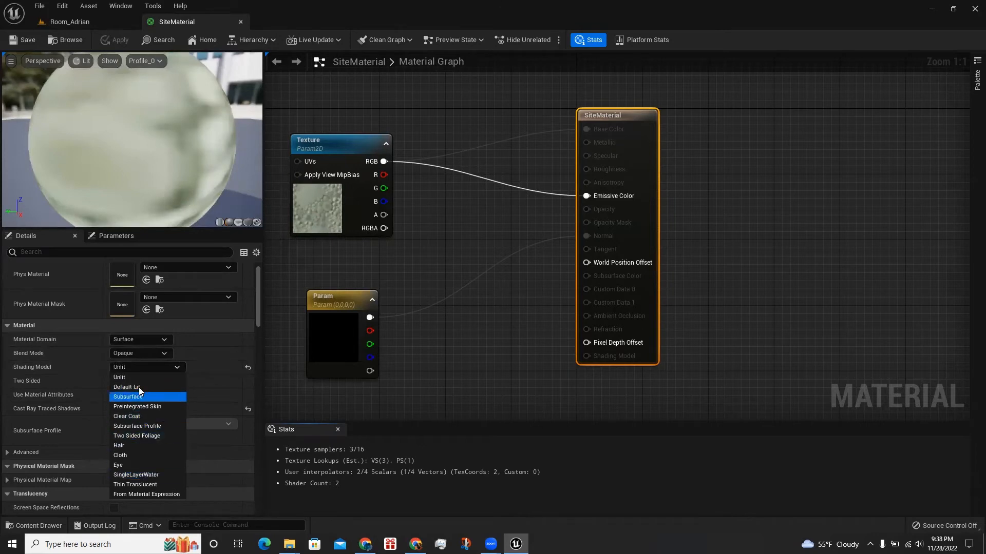
{"action": "left_click", "coordinate": [147, 370]}
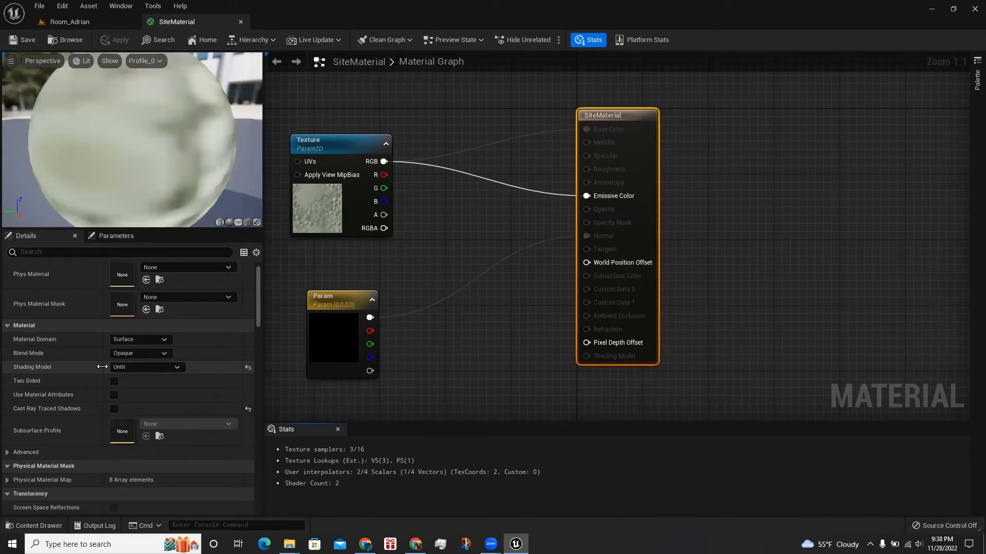
{"action": "scroll", "coordinate": [102, 367], "scroll_direction": "down", "scroll_amount": 3}
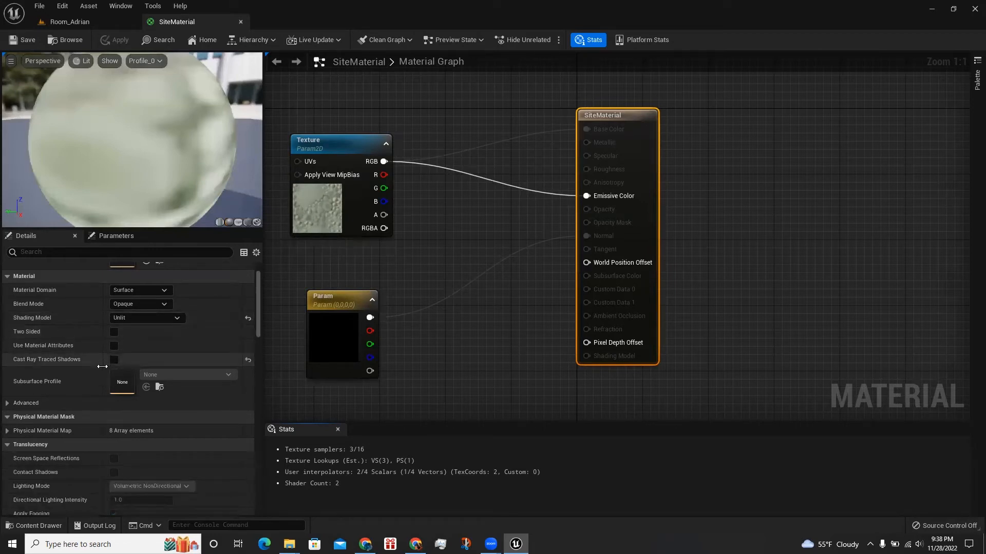
- Open the The-Israelite-Gate_u1_v1 material instance from the Israelite-Gate folder and compare it with its parent SiteMaterial
{"action": "scroll", "coordinate": [102, 367], "scroll_direction": "up", "scroll_amount": 4}
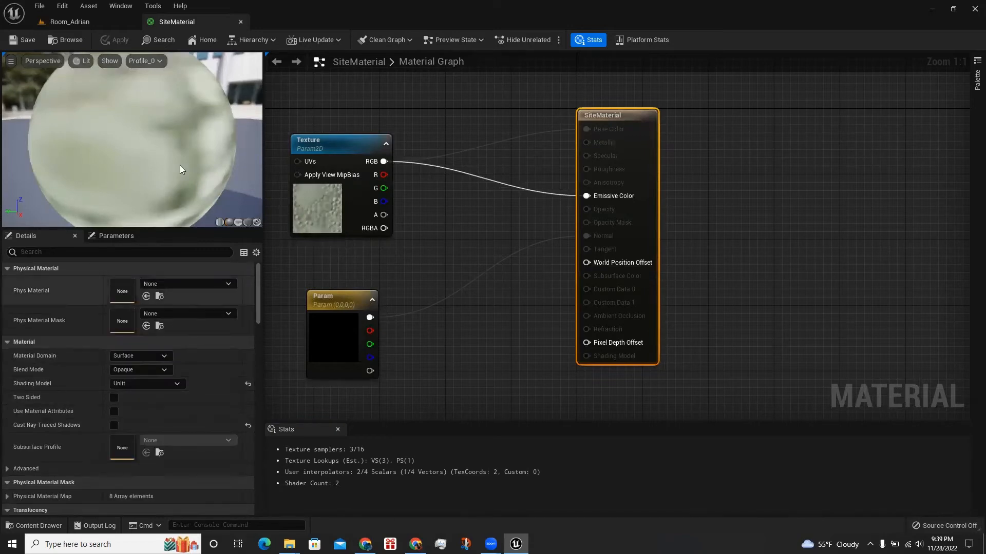
{"action": "left_click", "coordinate": [84, 21]}
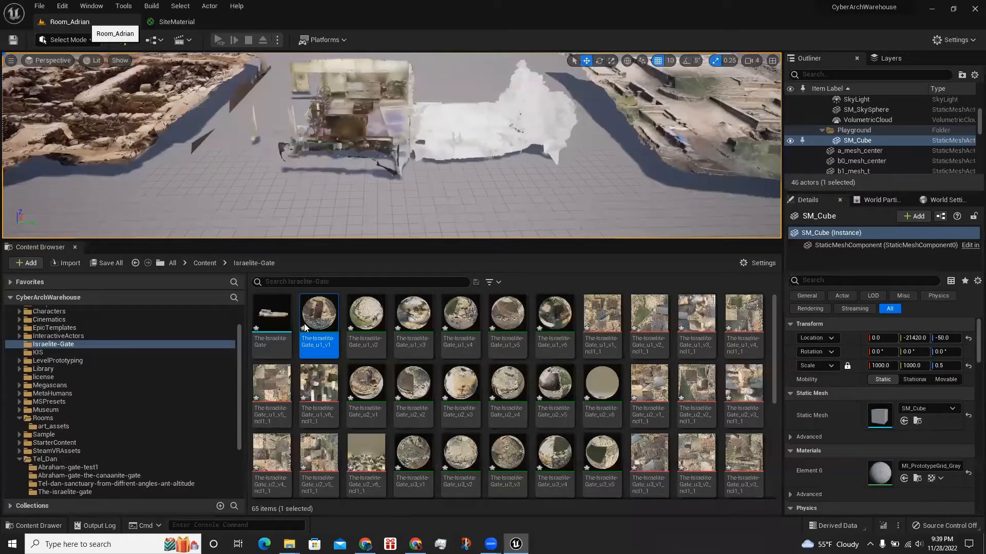
{"action": "double_click", "coordinate": [323, 338]}
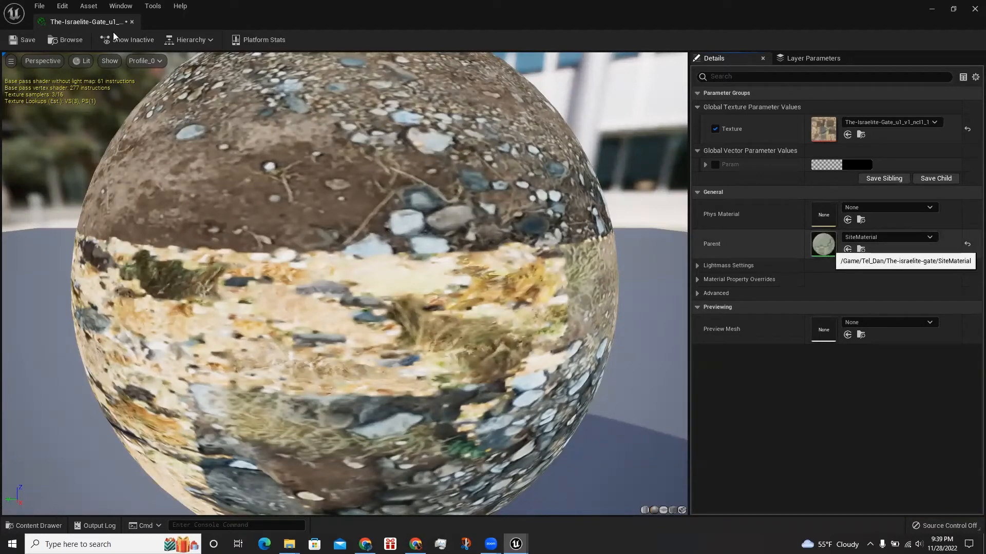
{"action": "double_click", "coordinate": [828, 247]}
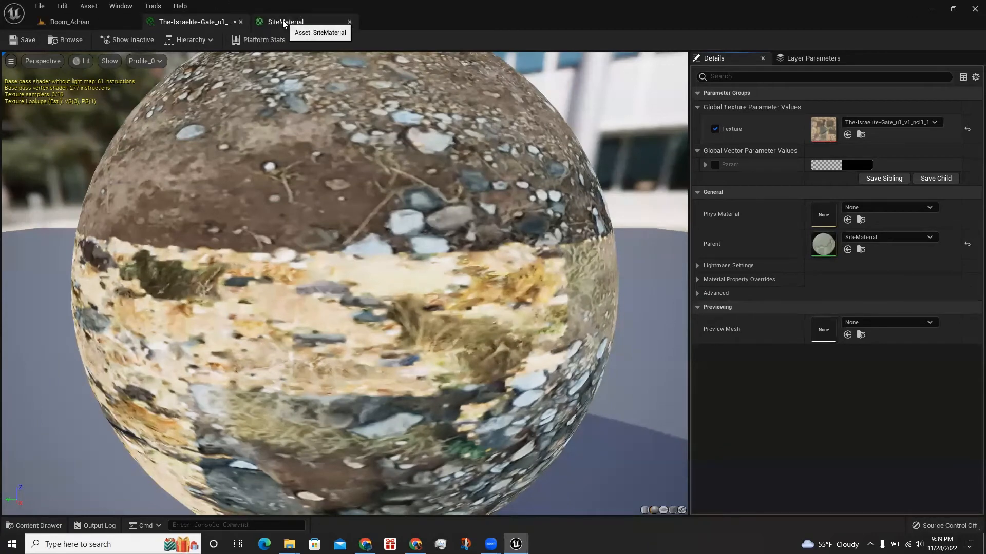
{"action": "left_click", "coordinate": [284, 22]}
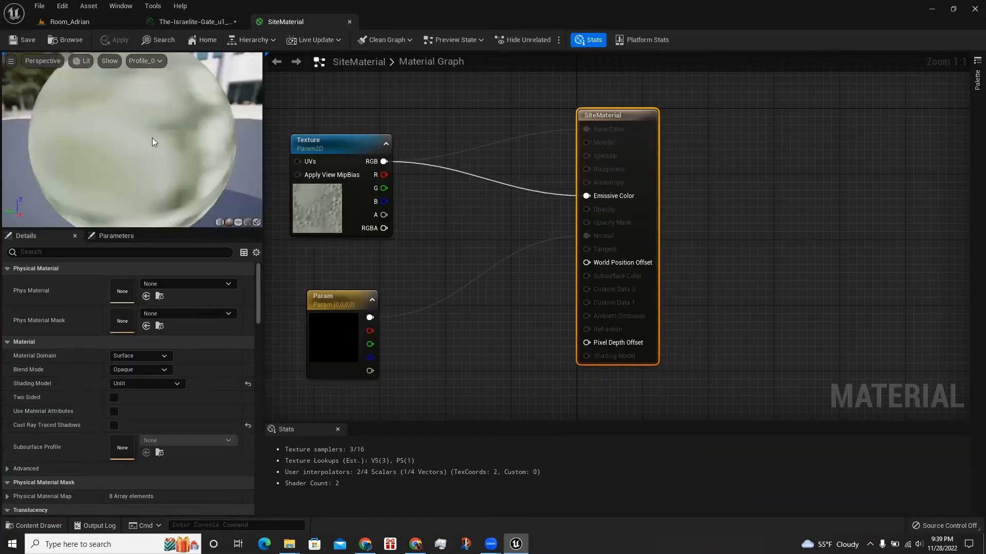
{"action": "left_click", "coordinate": [179, 22]}
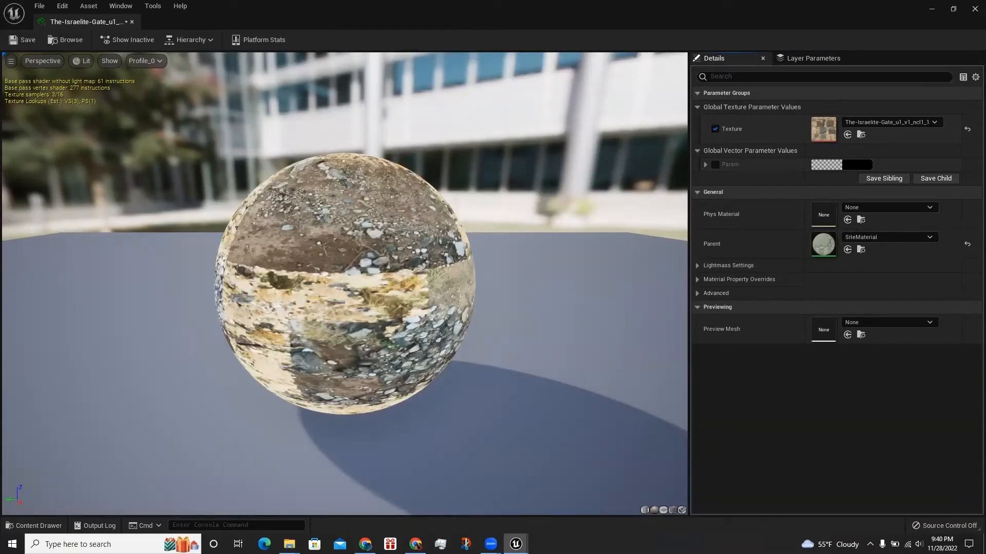
- Preview the The-Israelite-Gate_u1_v1 instance in Unlit view mode from several angles, and close its editor
{"action": "left_click_drag", "start_coordinate": [319, 284], "coordinate": [346, 298]}
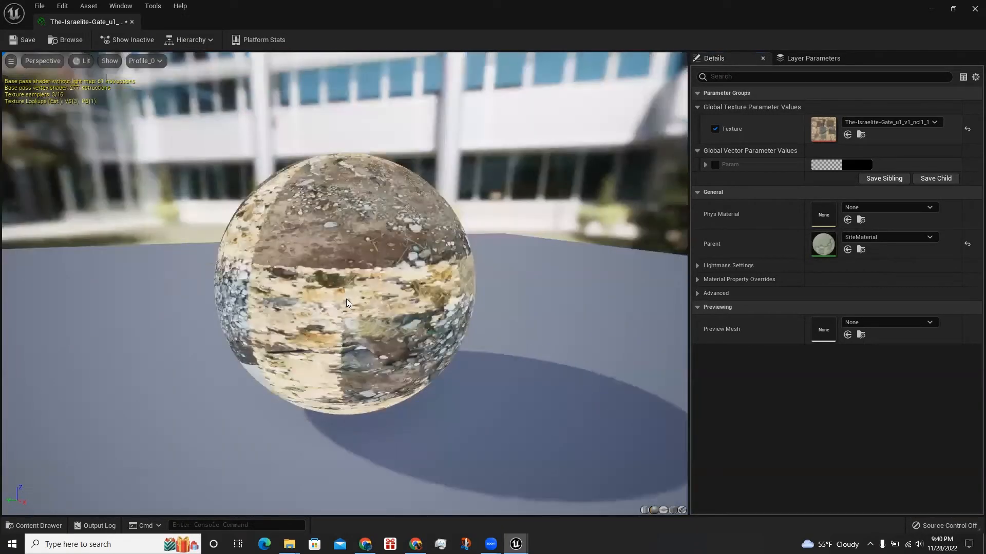
{"action": "left_click", "coordinate": [80, 61]}
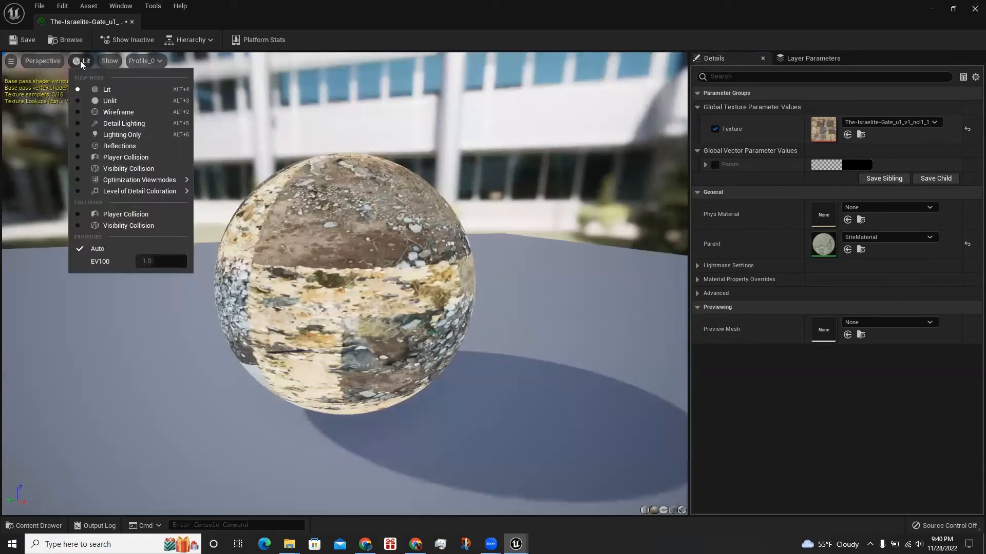
{"action": "left_click", "coordinate": [101, 99]}
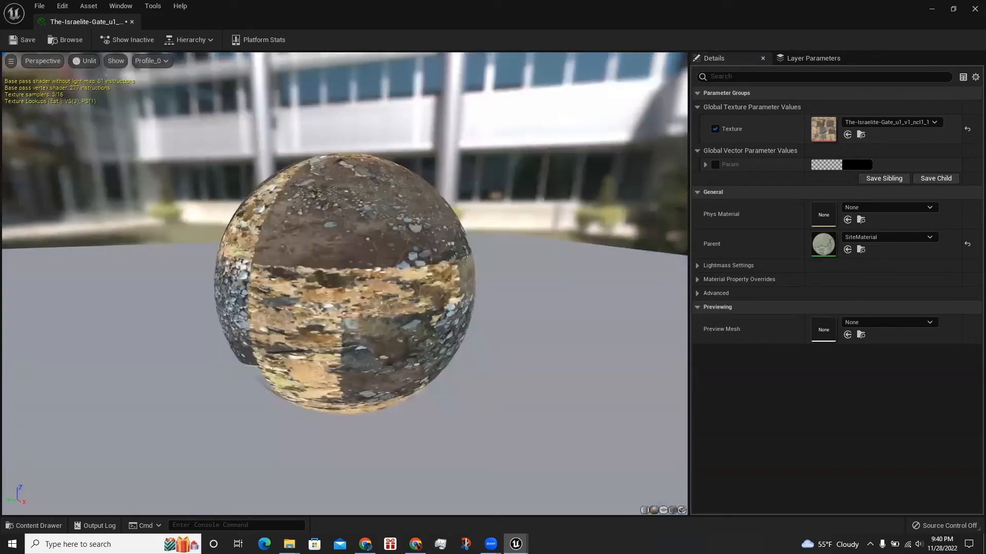
{"action": "left_click_drag", "start_coordinate": [345, 284], "coordinate": [544, 277]}
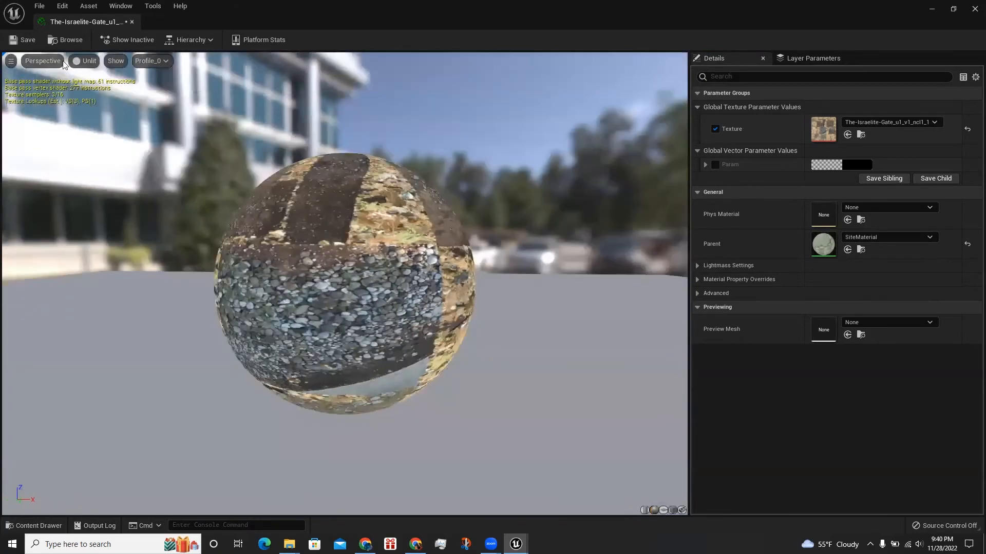
{"action": "left_click", "coordinate": [132, 22]}
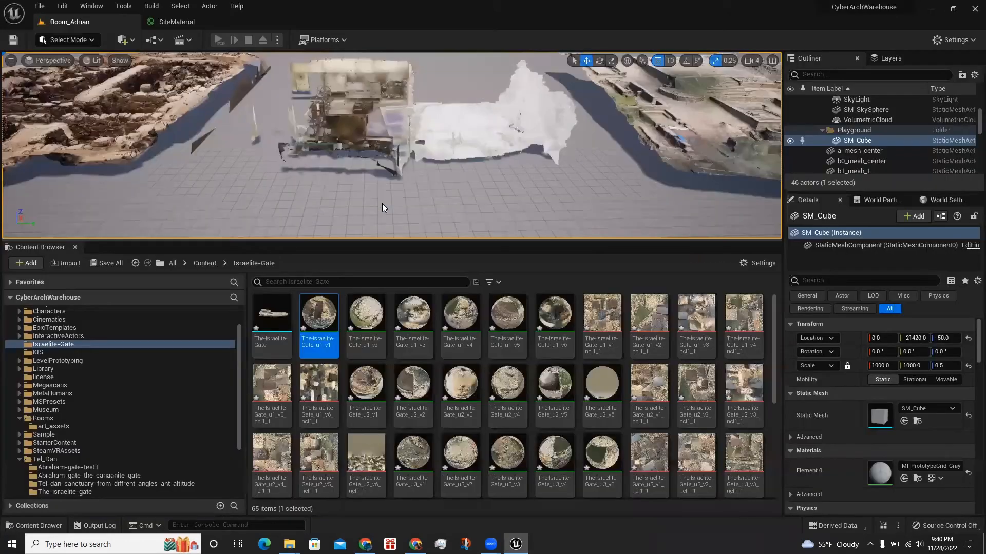
- Inspect the asset details of The-Israelite-Gate static mesh and enlarge the level viewport above the content browser
{"action": "scroll", "coordinate": [383, 200], "scroll_direction": "down", "scroll_amount": 1}
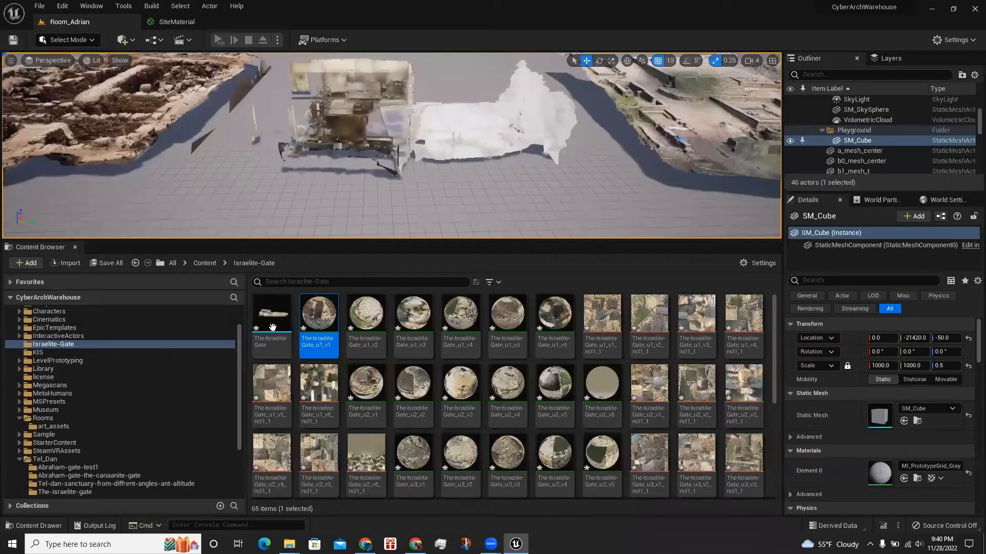
{"action": "mouse_move", "coordinate": [273, 337]}
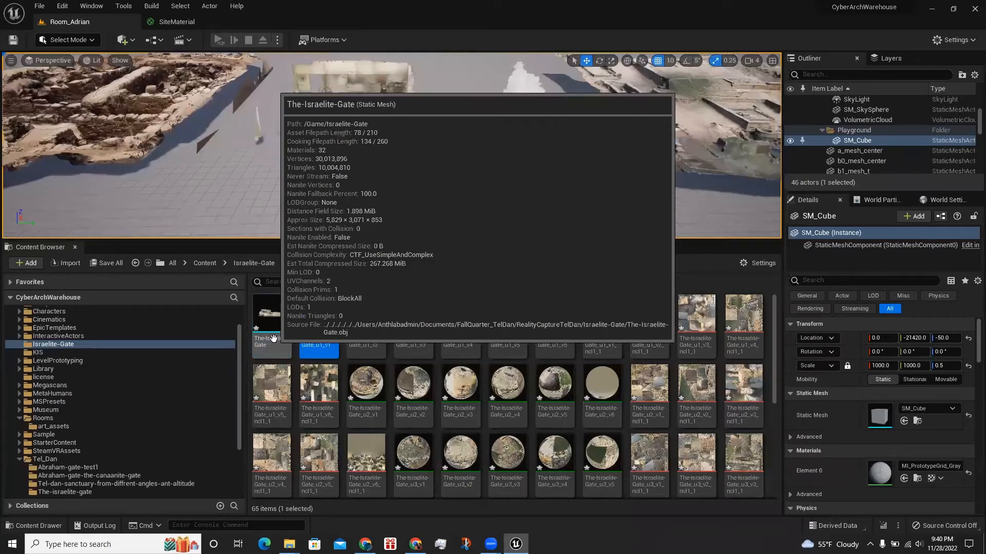
{"action": "left_click", "coordinate": [274, 339]}
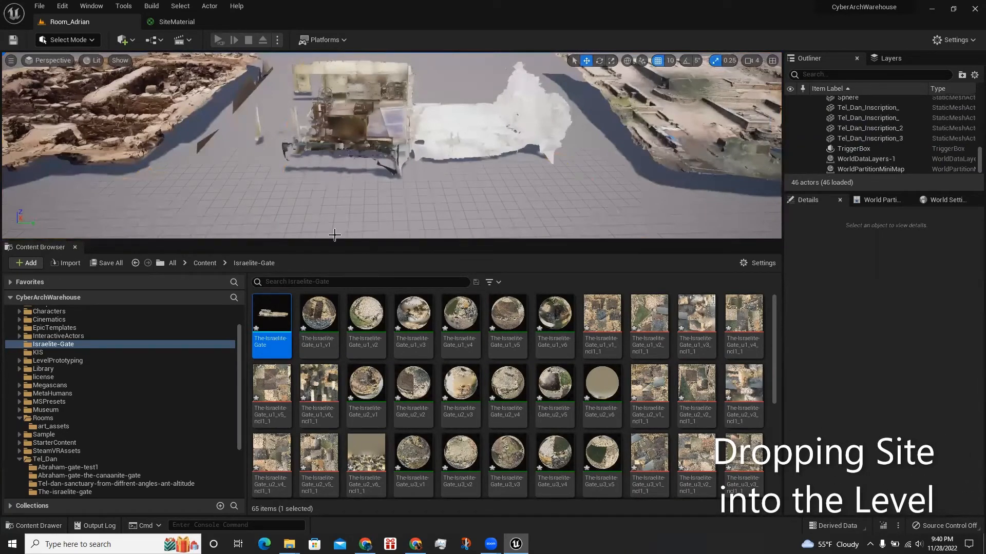
{"action": "left_click_drag", "start_coordinate": [337, 239], "coordinate": [341, 281]}
{"action": "left_click", "coordinate": [635, 50]}
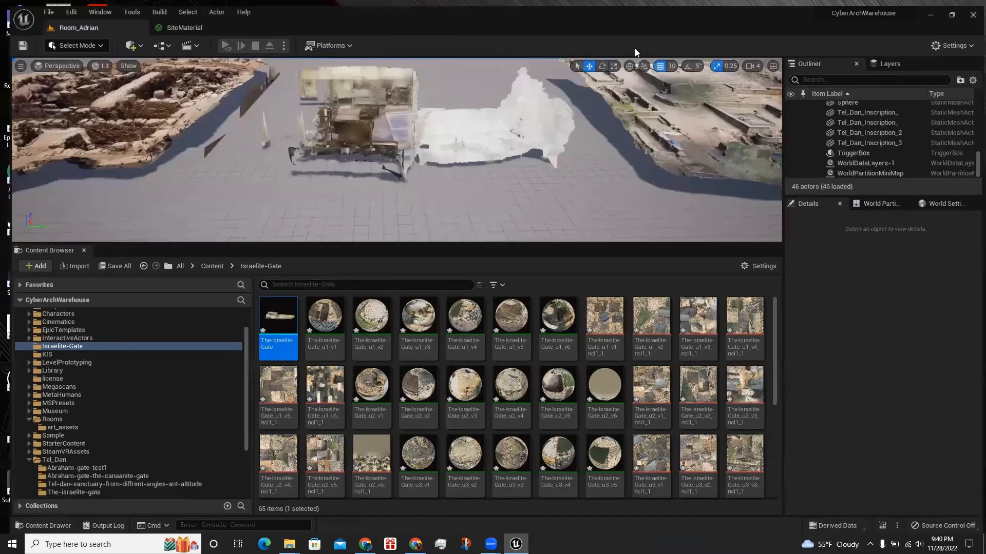
{"action": "left_click", "coordinate": [425, 236]}
{"action": "left_click_drag", "start_coordinate": [426, 241], "coordinate": [416, 367]}
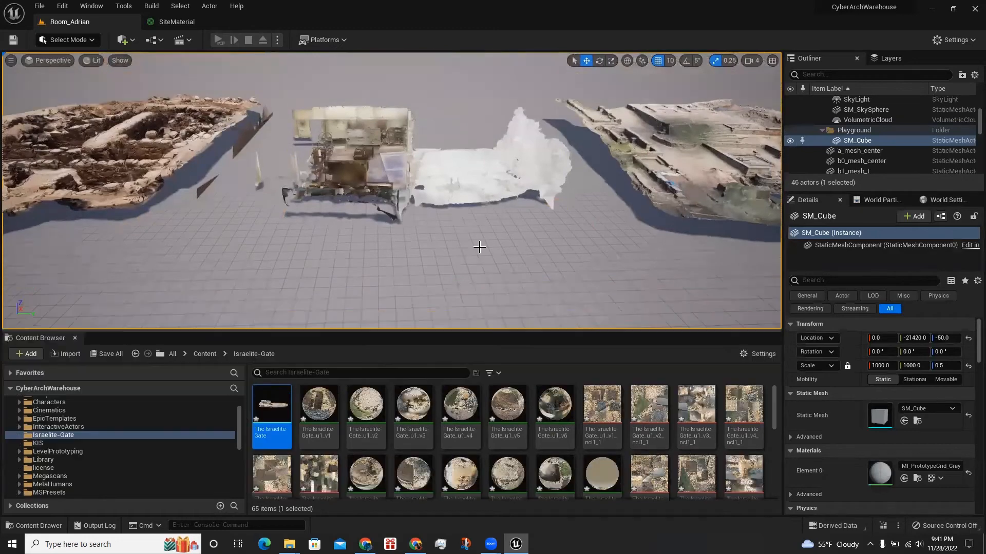
- Place The-Israelite-Gate static mesh on the empty floor beyond the existing sites, at about X 2980, Y 15220, Z 0, and focus on it
{"action": "key", "text": "d"}
{"action": "mouse_move", "coordinate": [544, 301]}
{"action": "right_mouse_down"}
{"action": "mouse_move", "coordinate": [606, 306]}
{"action": "mouse_move", "coordinate": [544, 301]}
{"action": "right_mouse_up"}
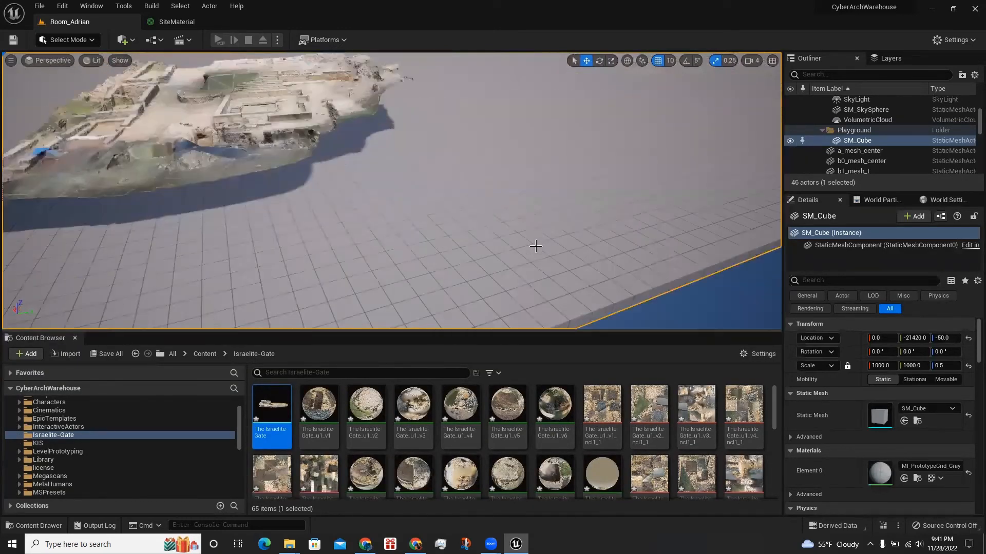
{"action": "right_click_drag", "start_coordinate": [535, 246], "coordinate": [574, 216]}
{"action": "key", "text": "s"}
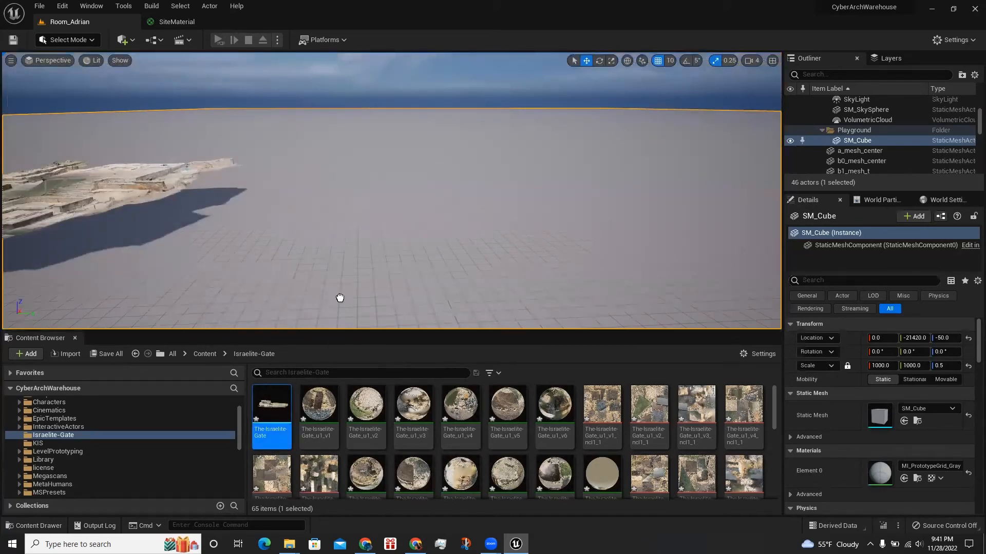
{"action": "left_click_drag", "start_coordinate": [340, 298], "coordinate": [464, 210]}
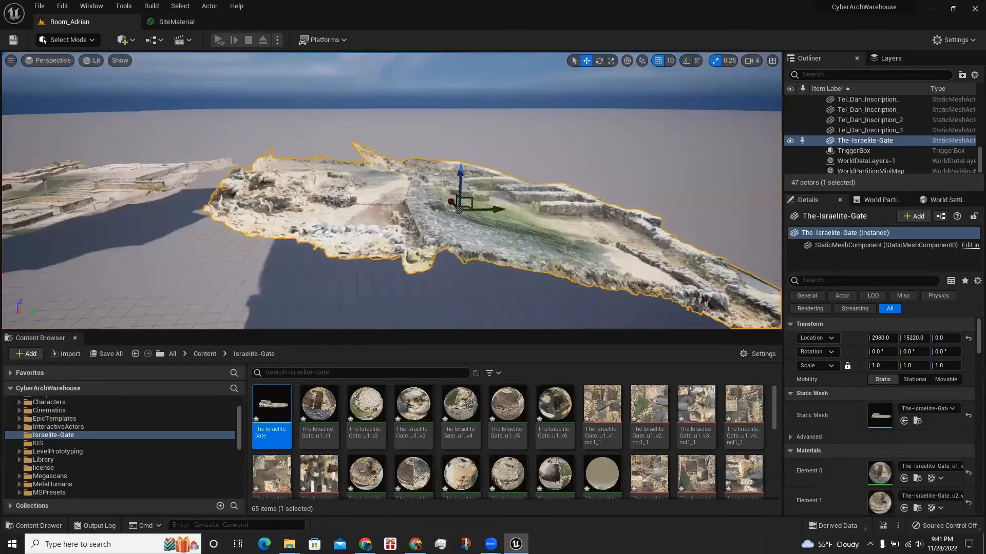
{"action": "right_click_drag", "start_coordinate": [581, 219], "coordinate": [583, 214]}
{"action": "key", "text": "f"}
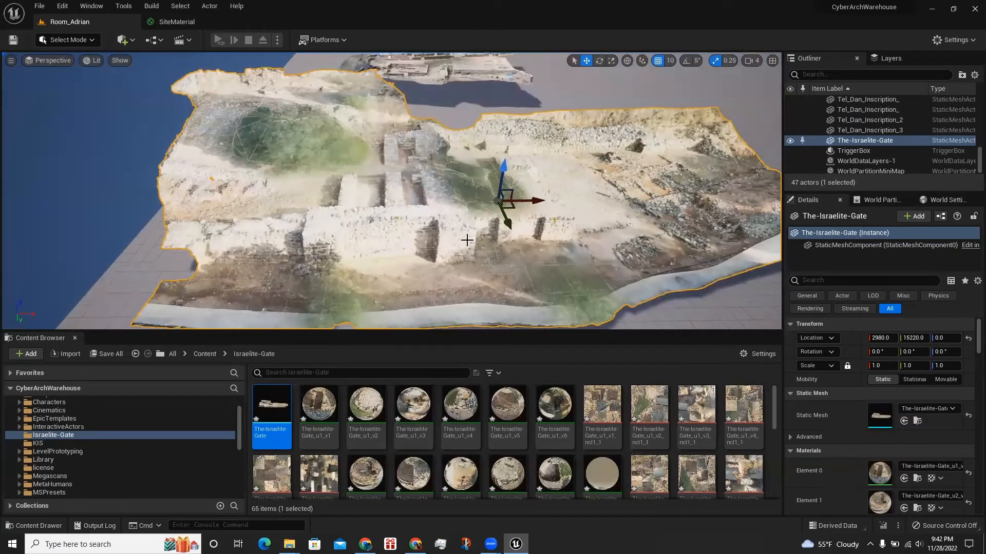
- Open The-Israelite-Gate mesh in its own editor, examine the whole site in Unlit view mode, and close the editor
{"action": "double_click", "coordinate": [270, 418]}
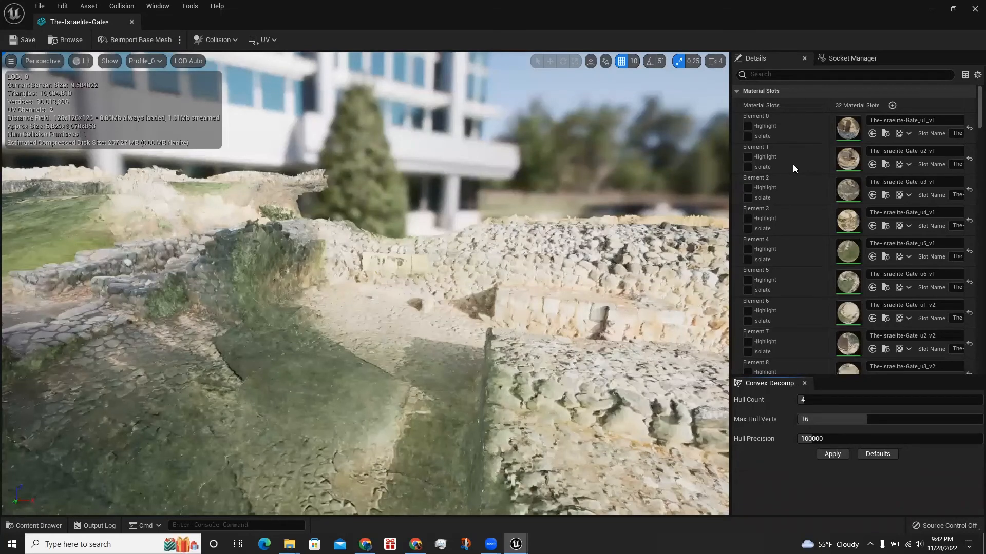
{"action": "left_click_drag", "start_coordinate": [971, 114], "coordinate": [969, 90]}
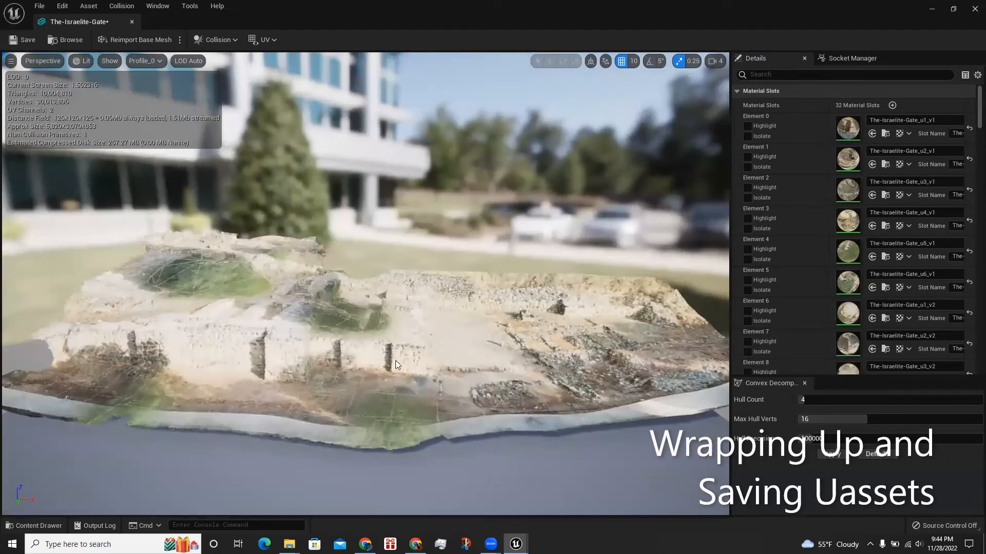
{"action": "left_click", "coordinate": [82, 61]}
{"action": "left_click", "coordinate": [99, 98]}
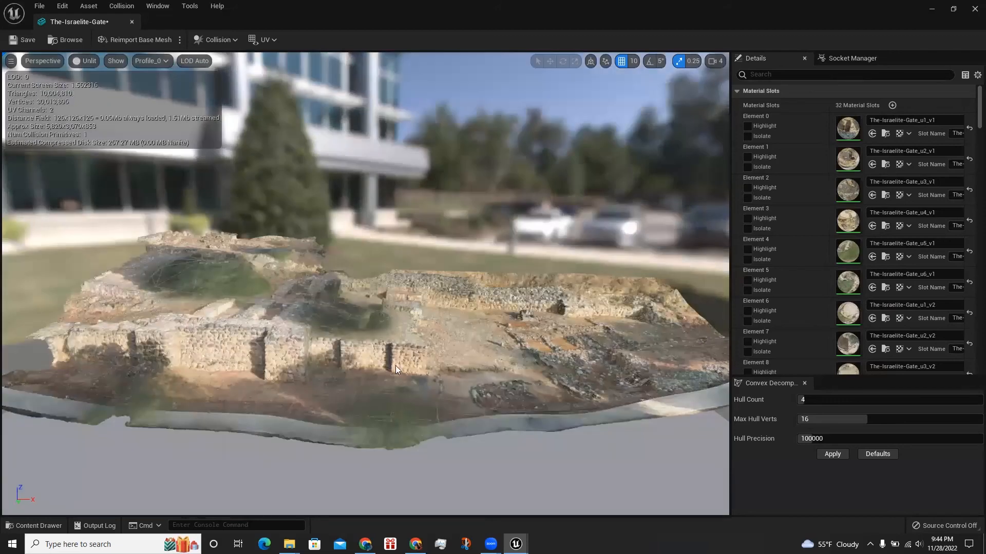
{"action": "scroll", "coordinate": [412, 372], "scroll_direction": "up", "scroll_amount": 1}
{"action": "scroll", "coordinate": [419, 349], "scroll_direction": "up", "scroll_amount": 1}
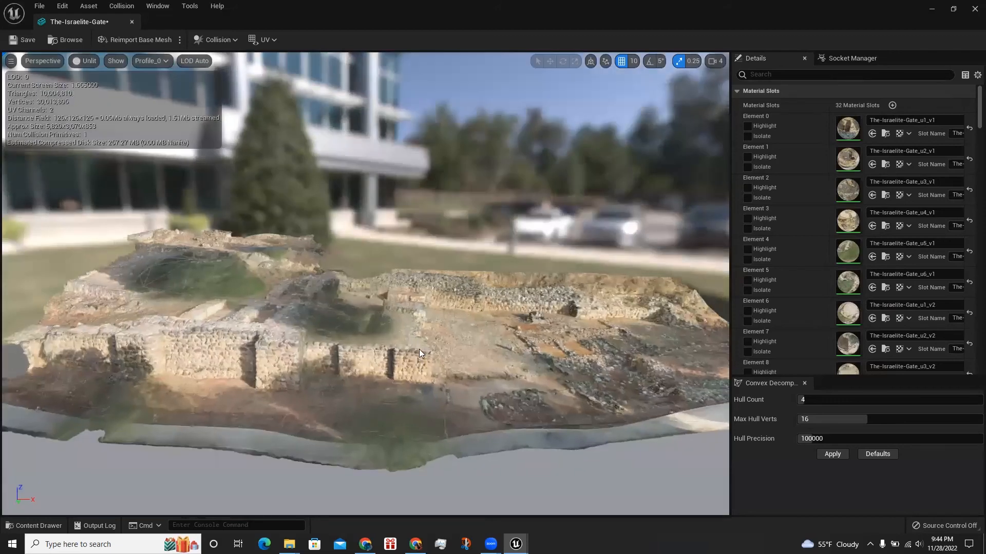
{"action": "scroll", "coordinate": [419, 349], "scroll_direction": "up", "scroll_amount": 2}
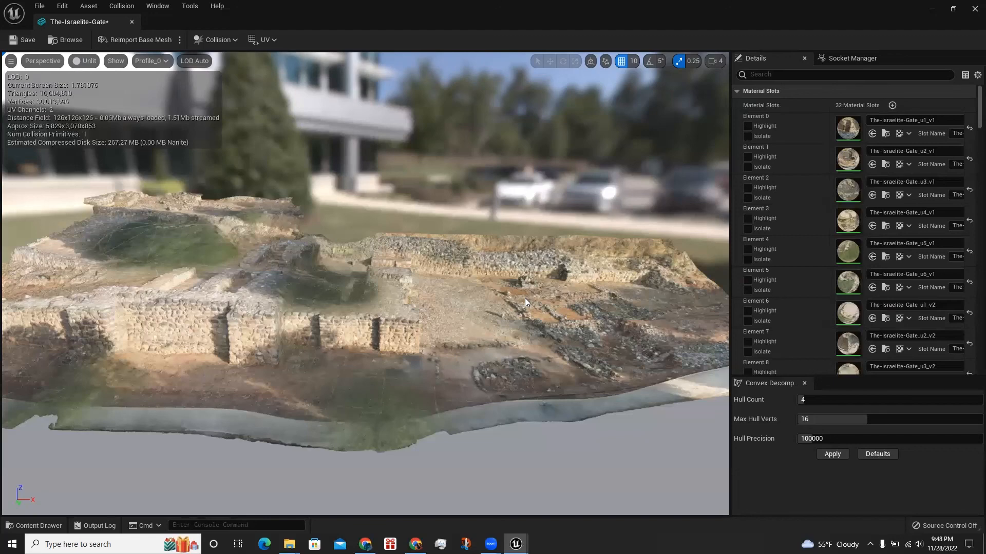
{"action": "left_click", "coordinate": [132, 22]}
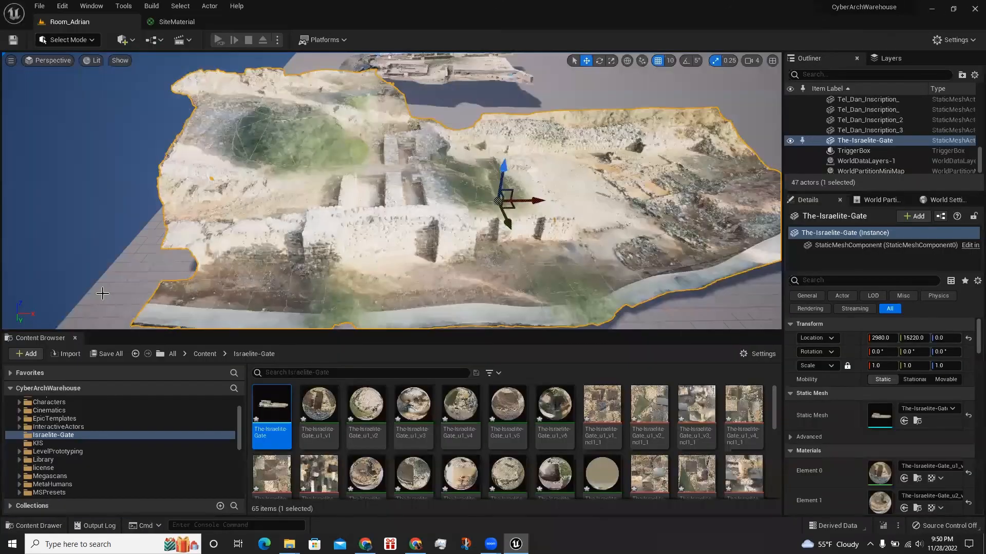
- Start saving all modified content in the project
{"action": "left_click", "coordinate": [105, 354]}
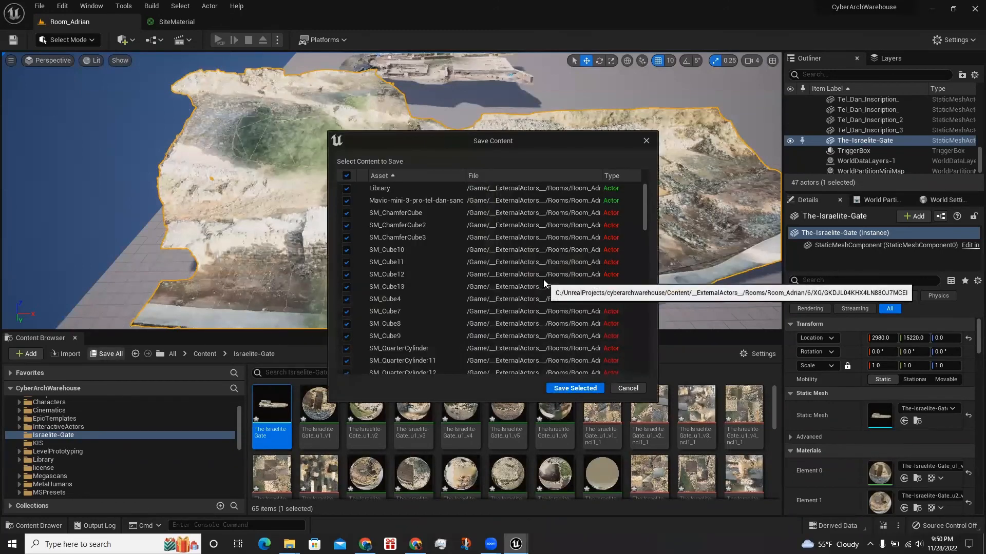